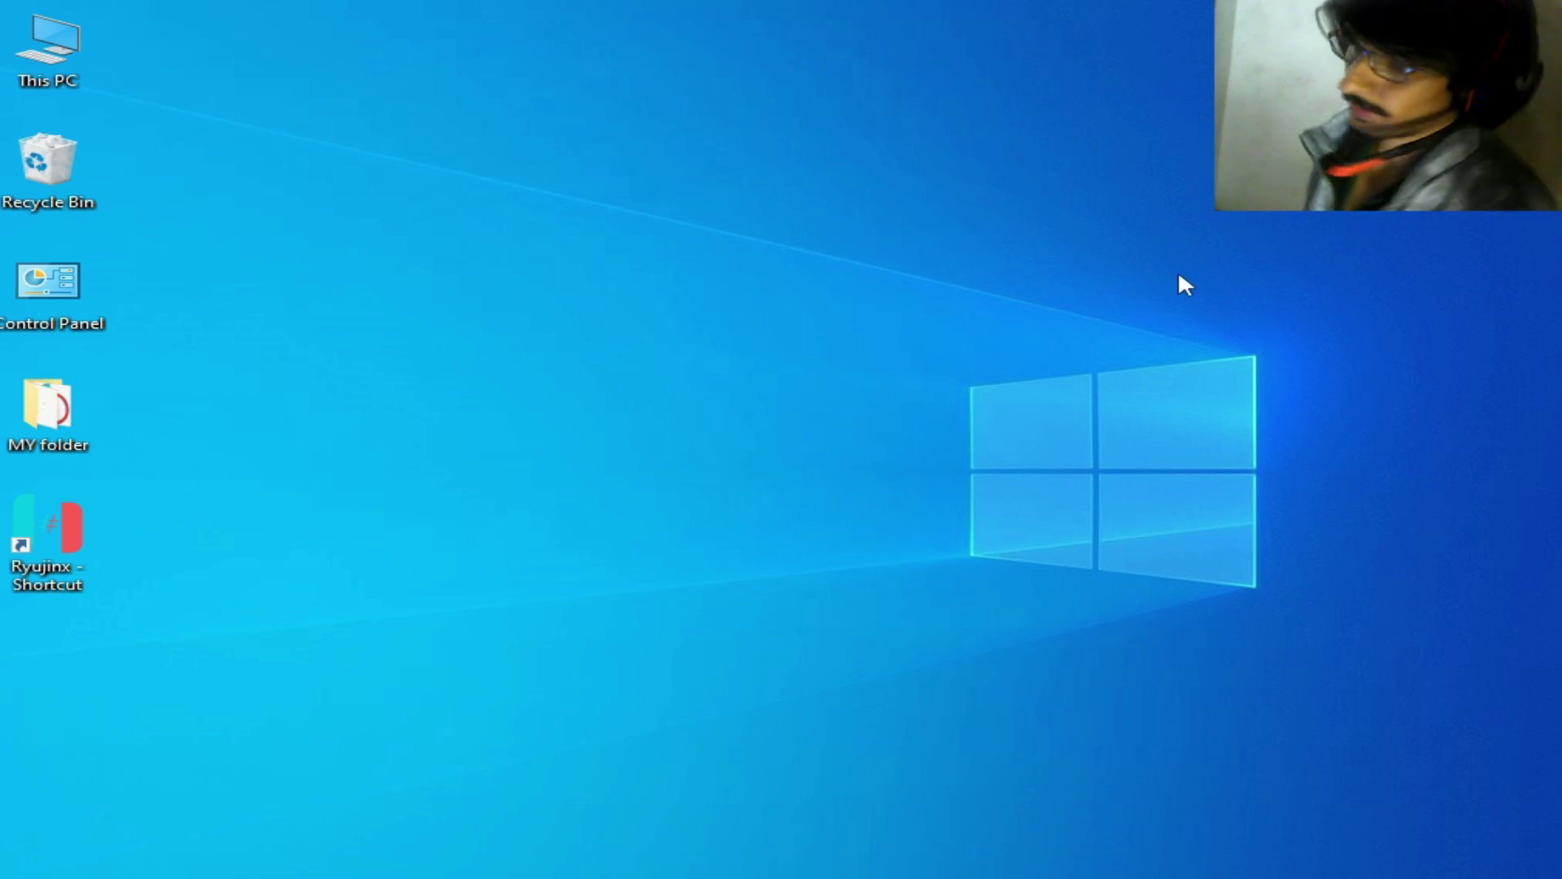
Drag the Ryujinx - Shortcut icon from the left column to the desktop centre.
left_click_drag(33, 541, 803, 310)
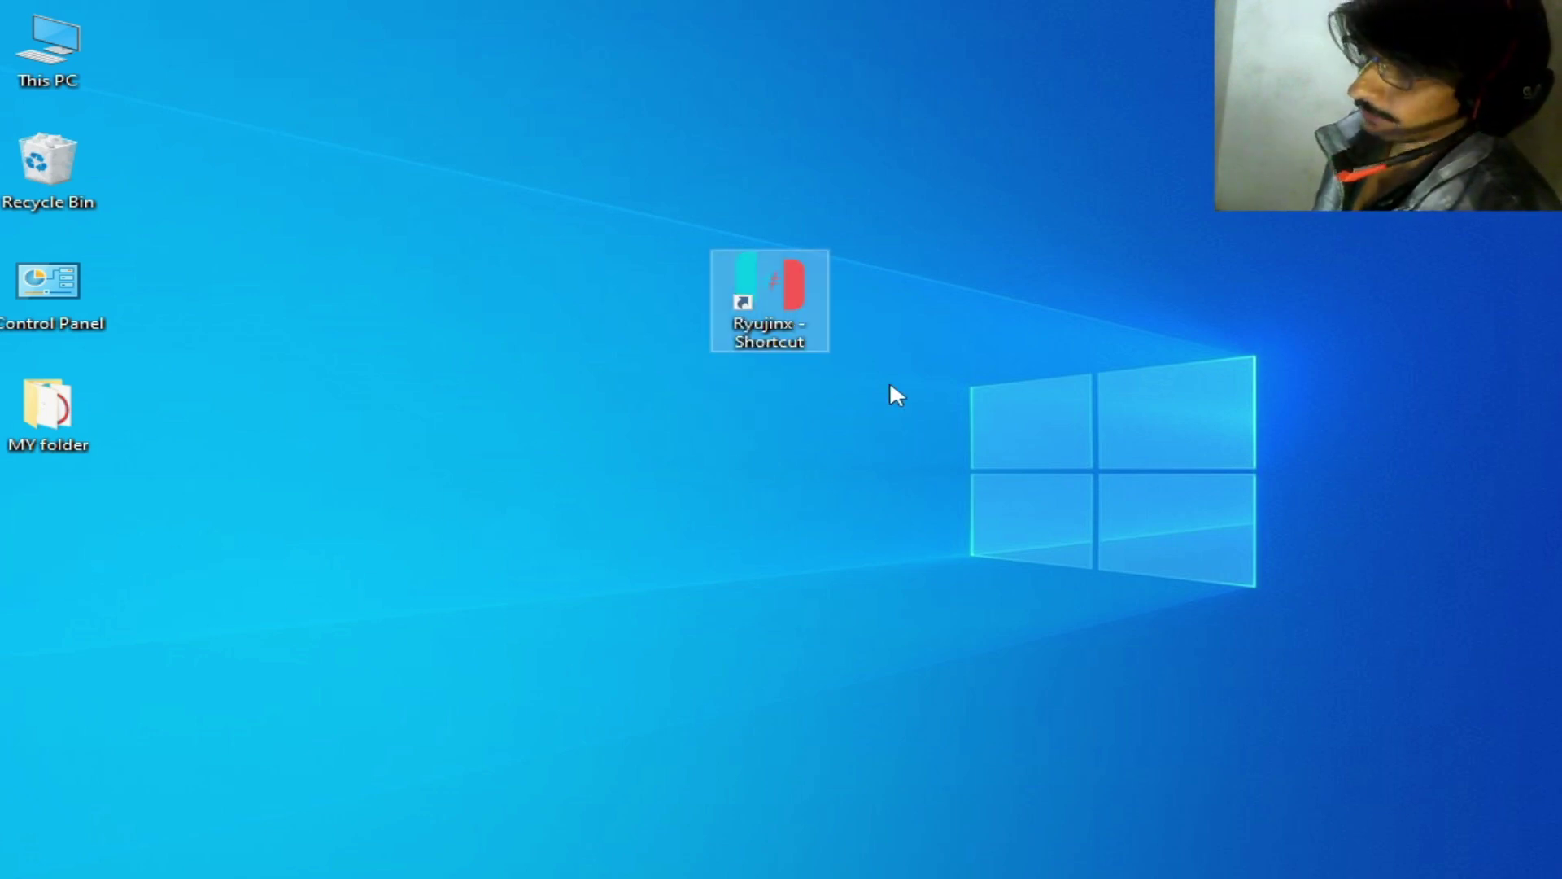
In the shortcut's Properties, turn on compatibility mode set to Windows 8, then apply and close.
right_click(749, 312)
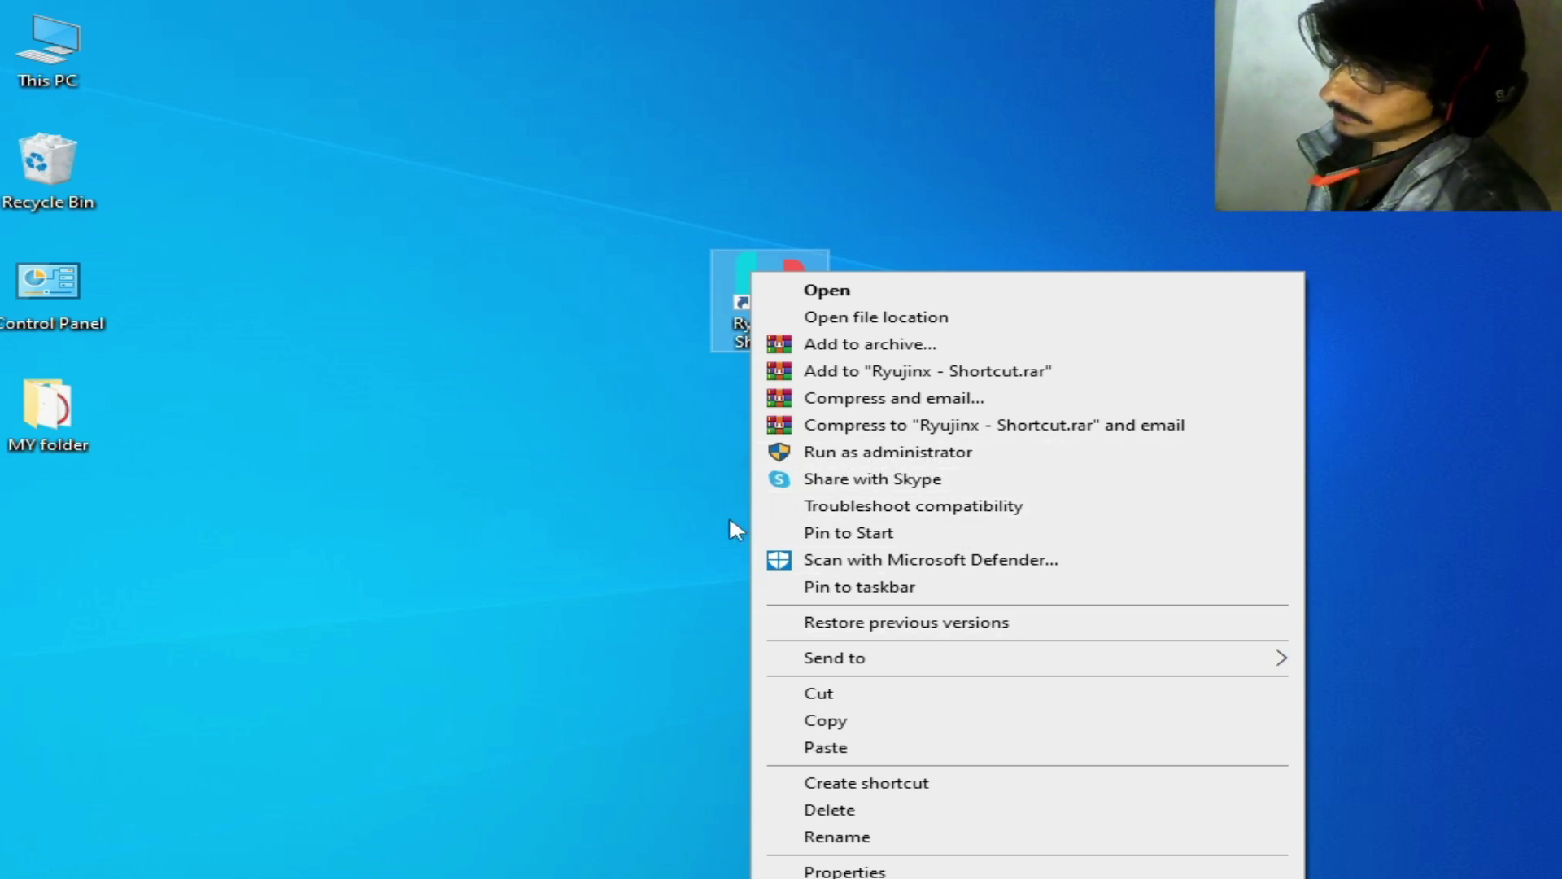
left_click(832, 863)
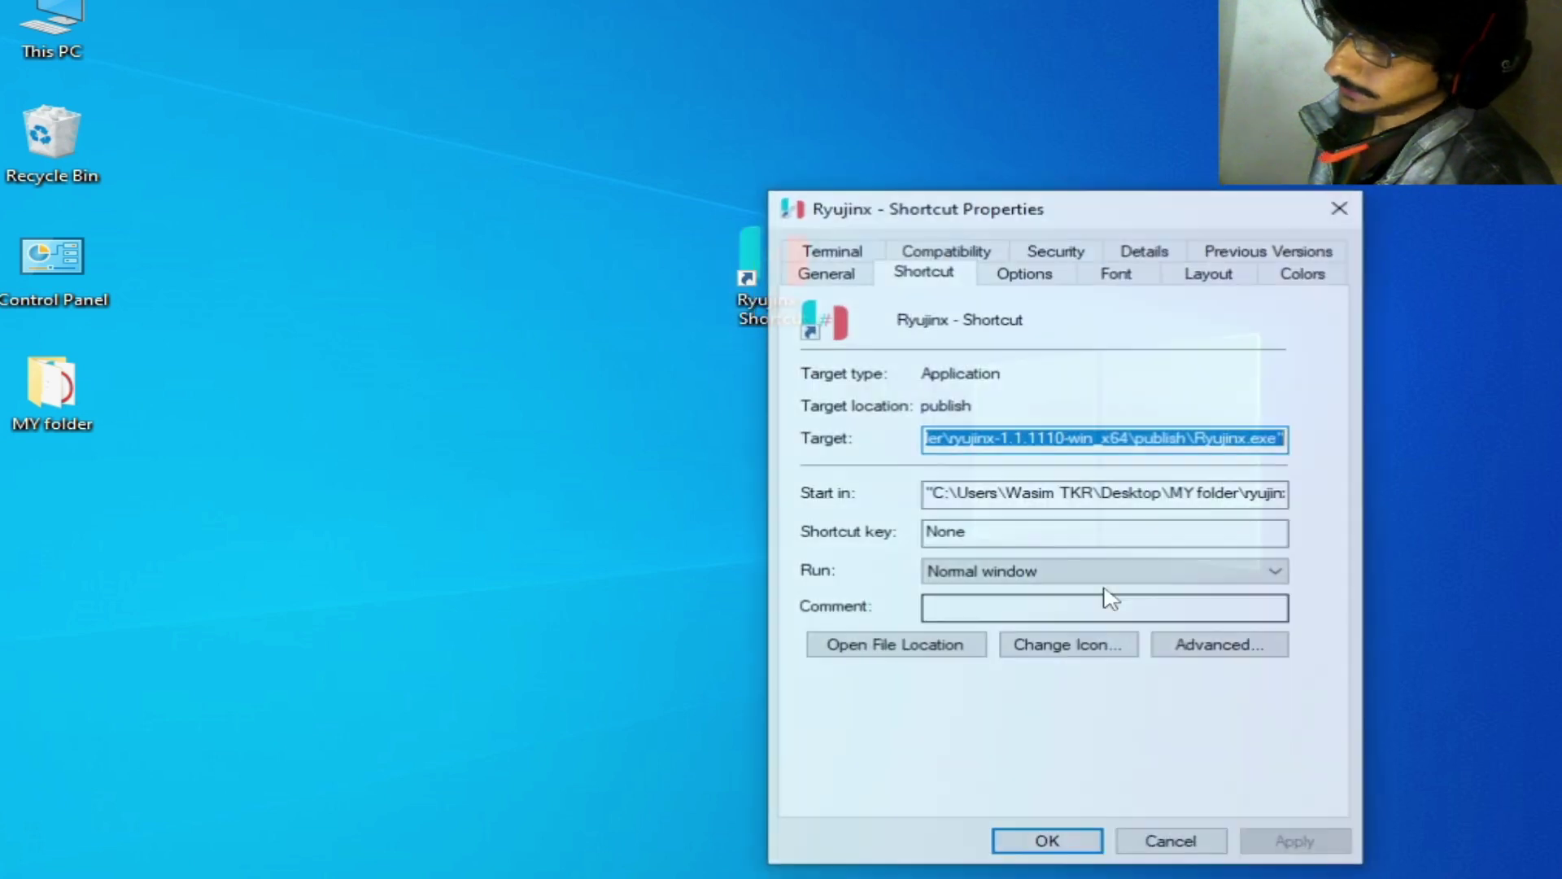
left_click(948, 267)
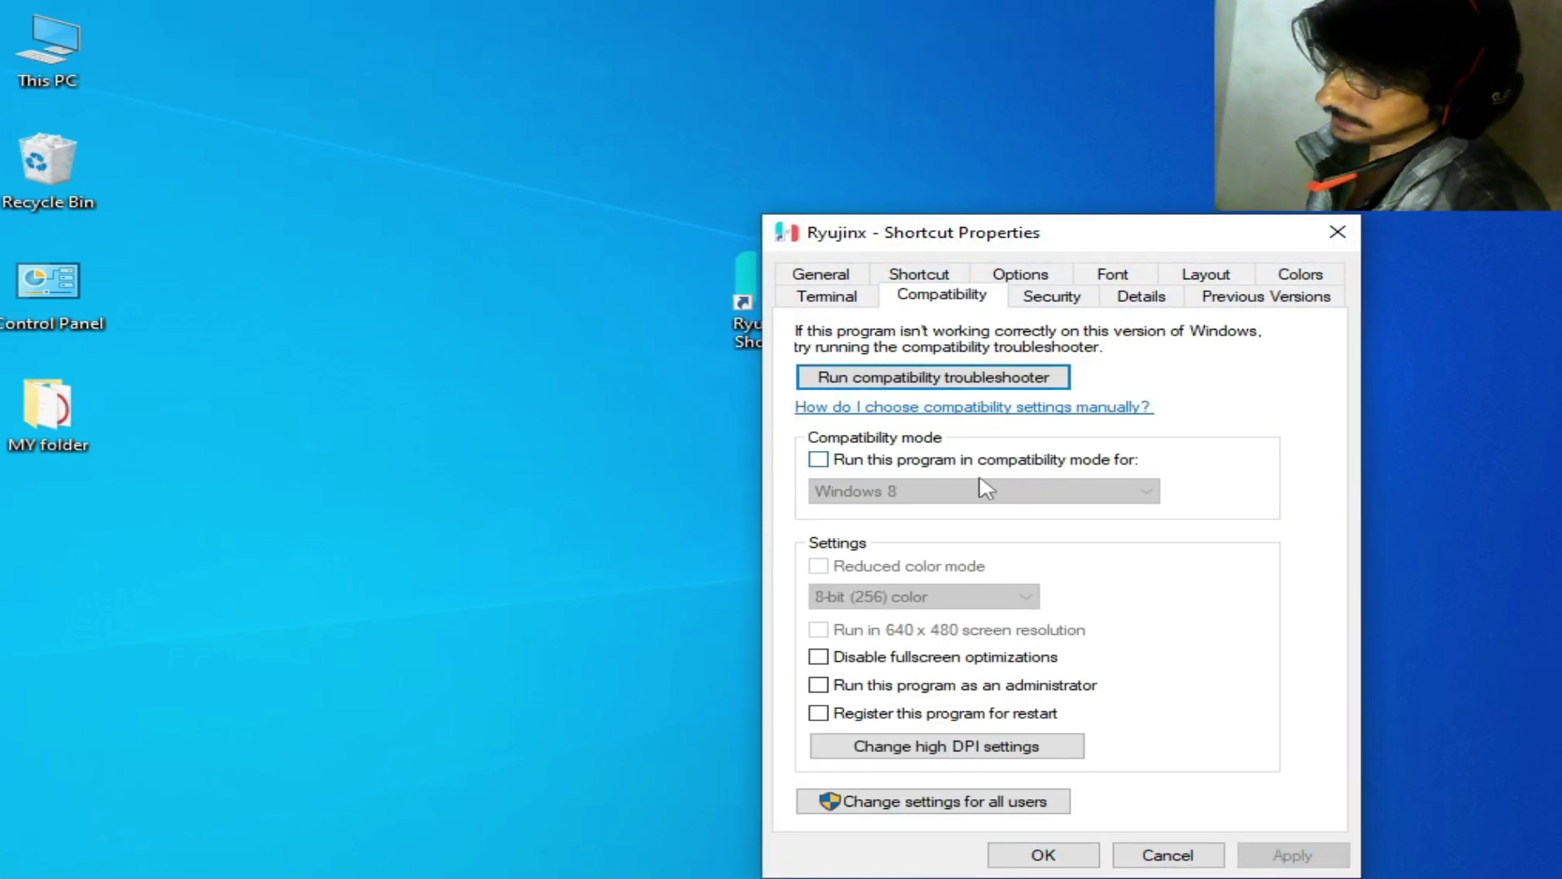
left_click(818, 460)
left_click(972, 492)
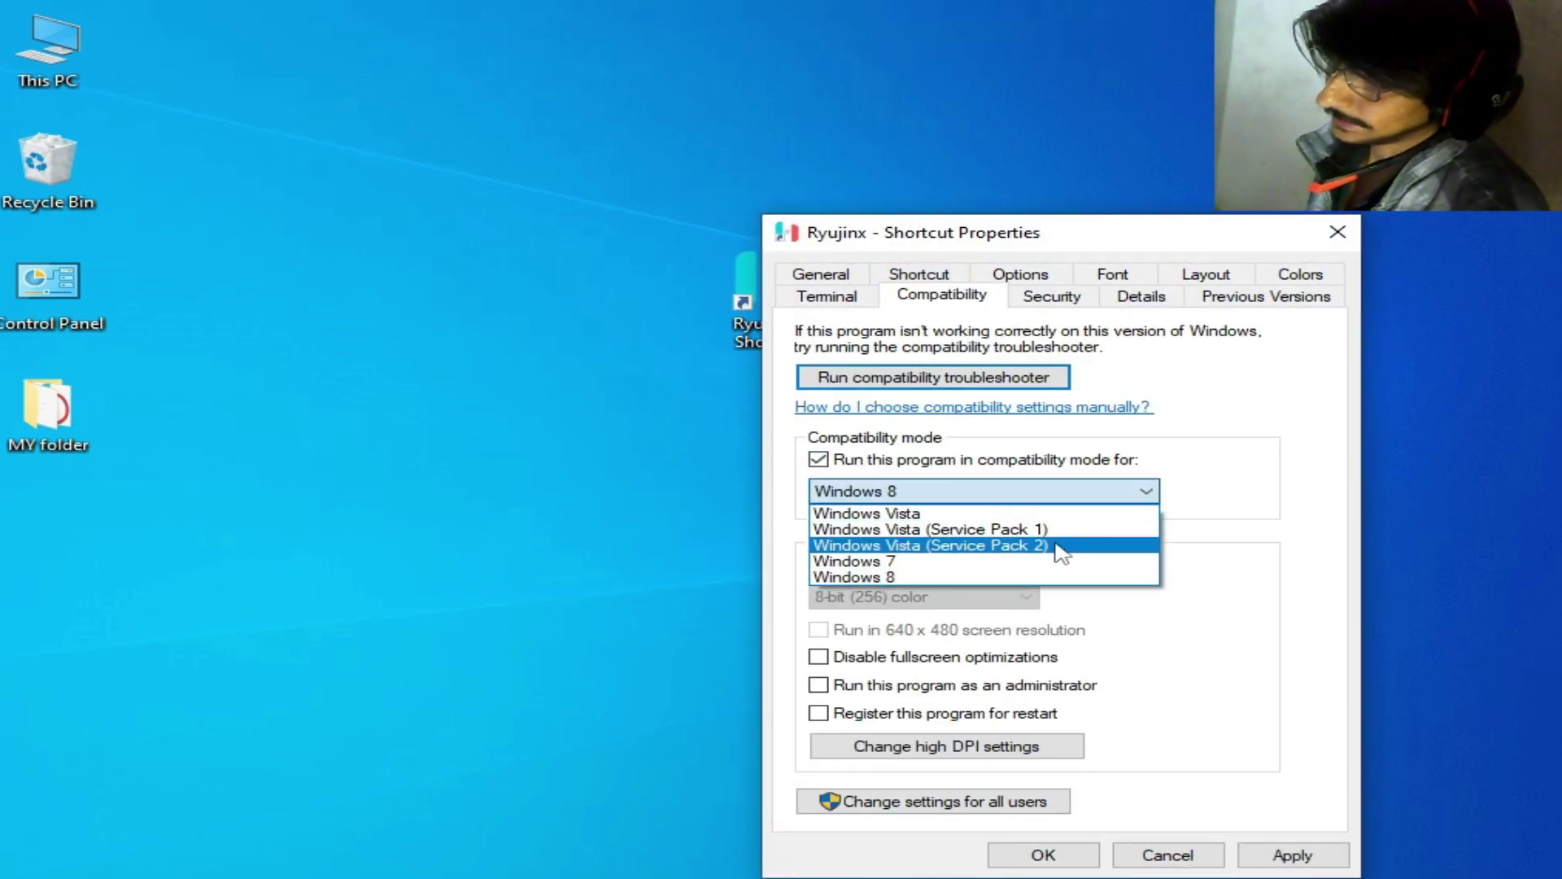
left_click(903, 578)
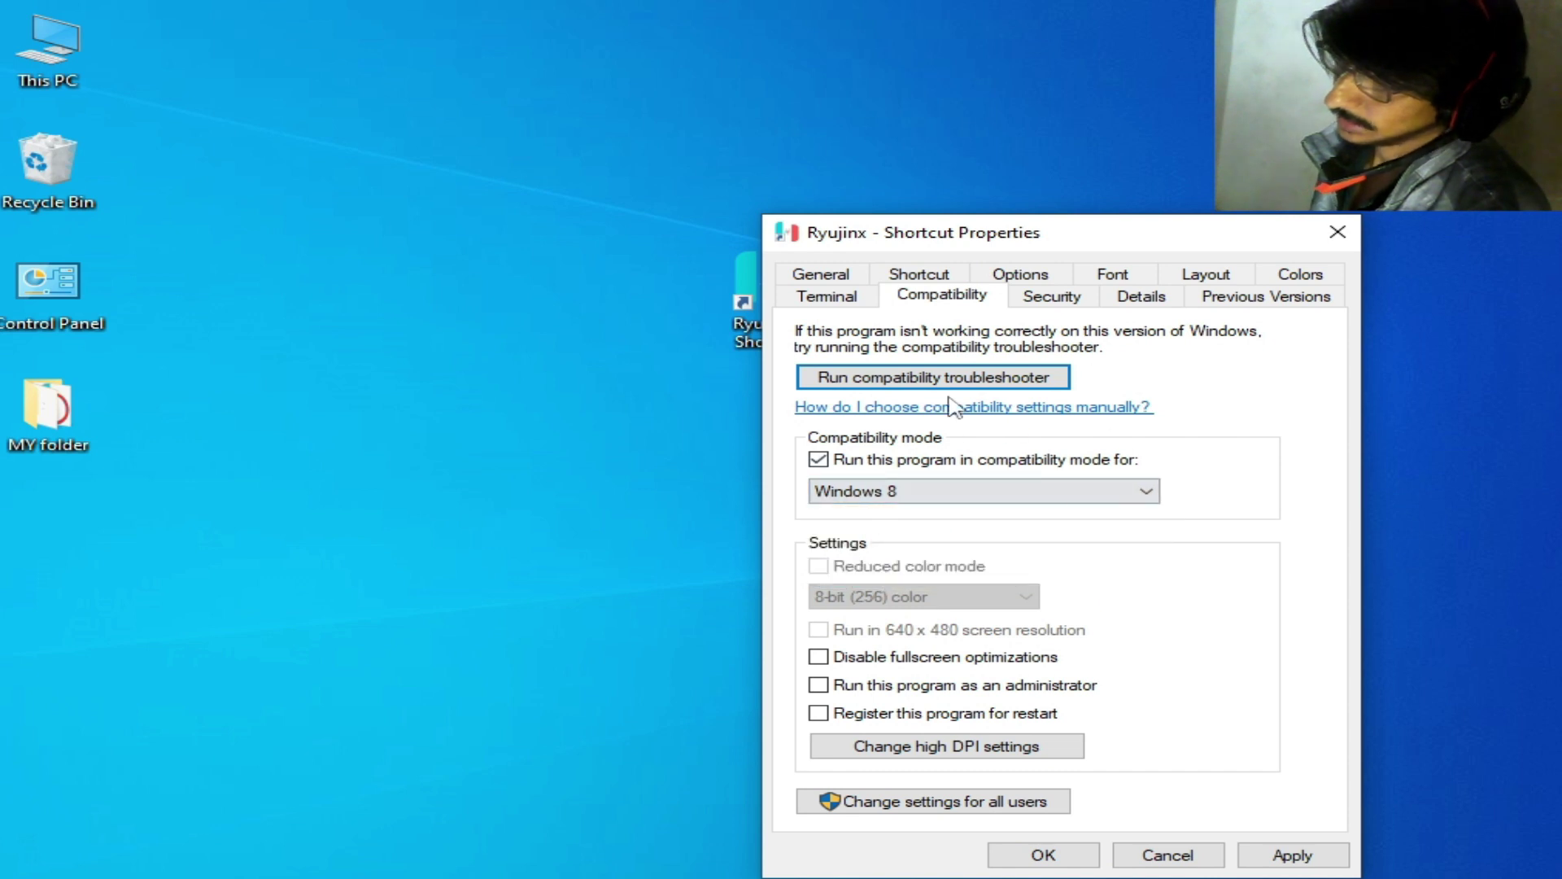
left_click(1319, 855)
left_click(1082, 853)
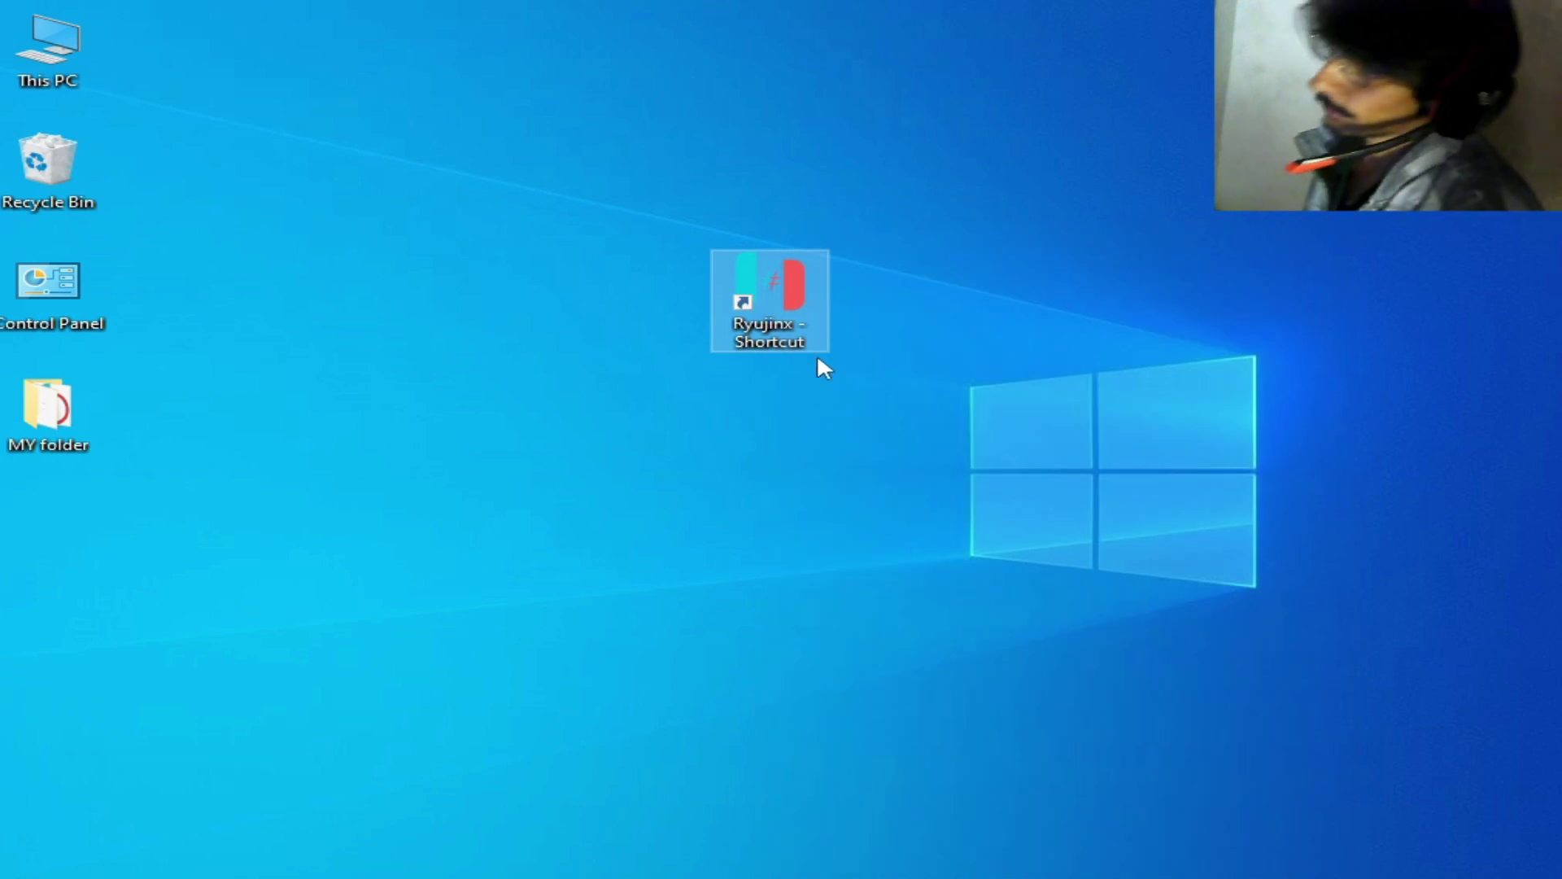
Run the compatibility troubleshooter on the shortcut, use the recommended settings, and test-launch Ryujinx.
right_click(803, 302)
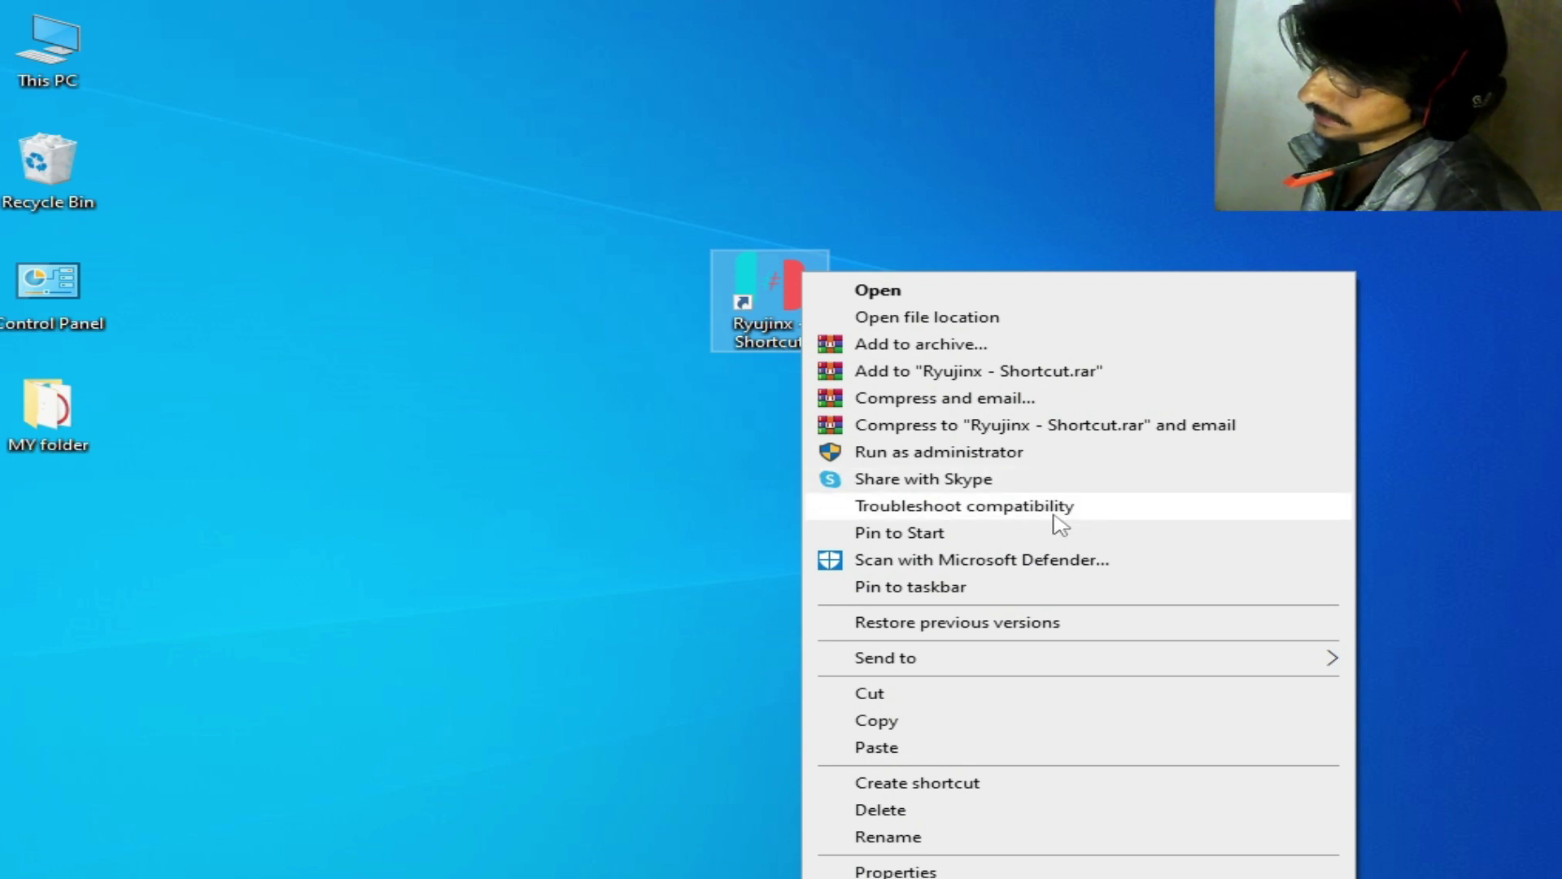
left_click(959, 508)
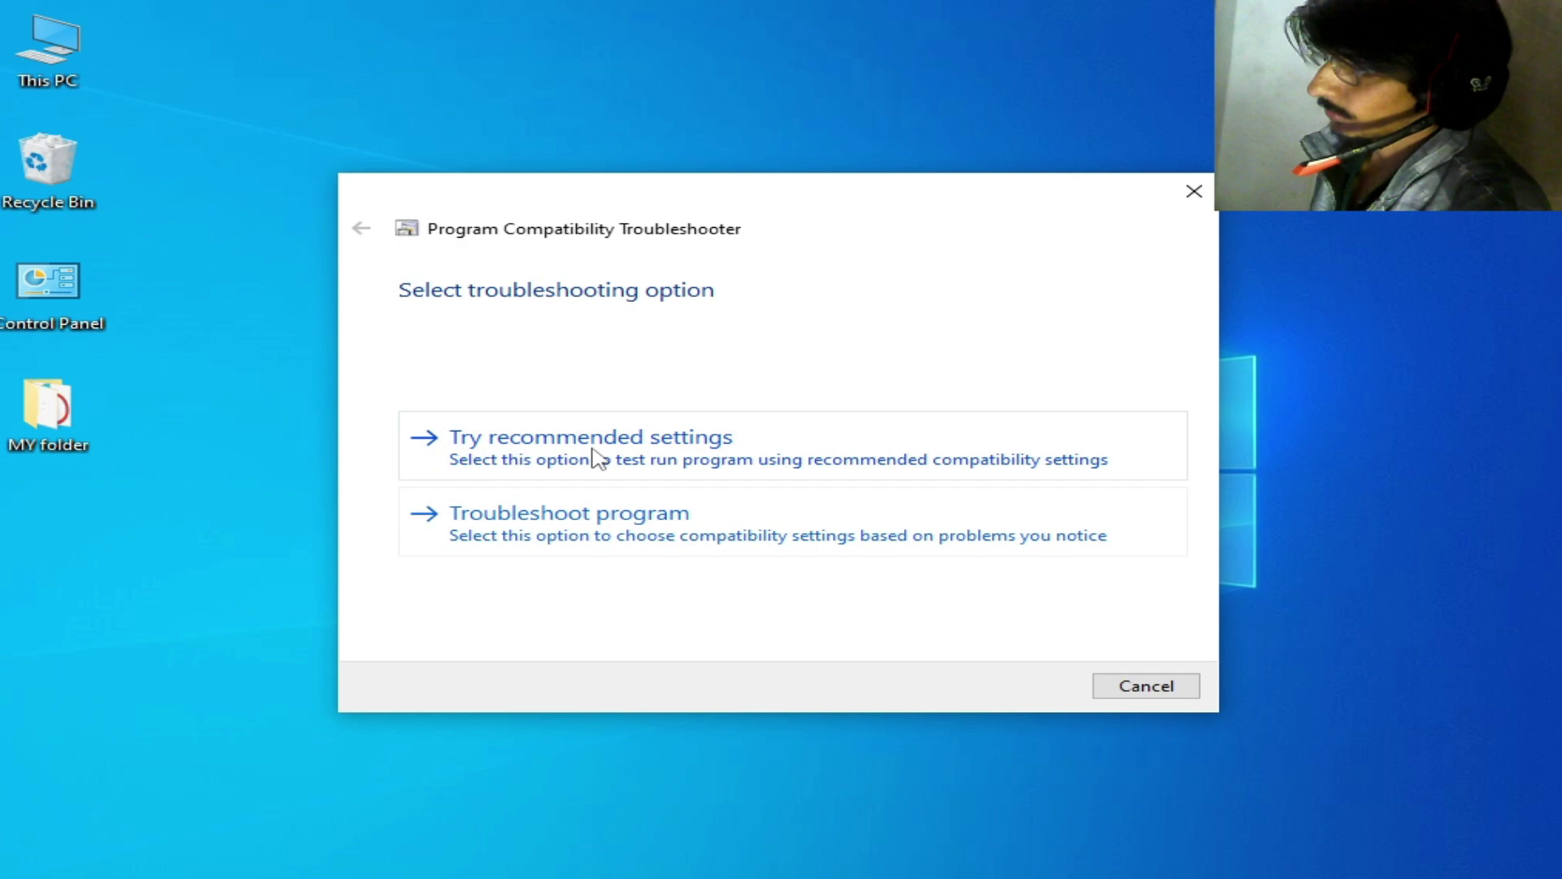
left_click(656, 450)
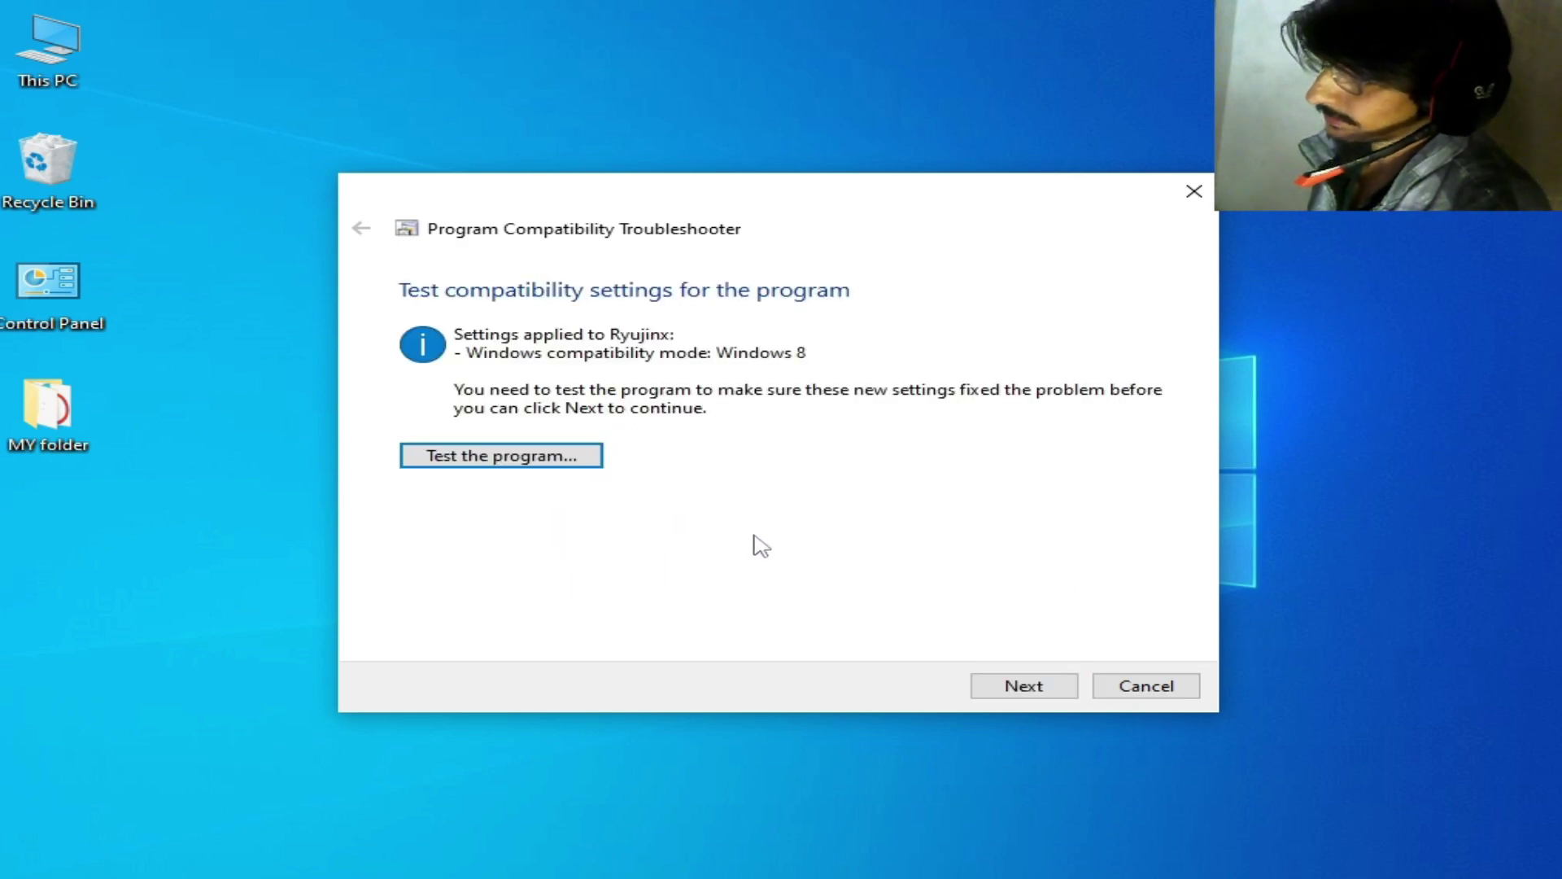
left_click(511, 471)
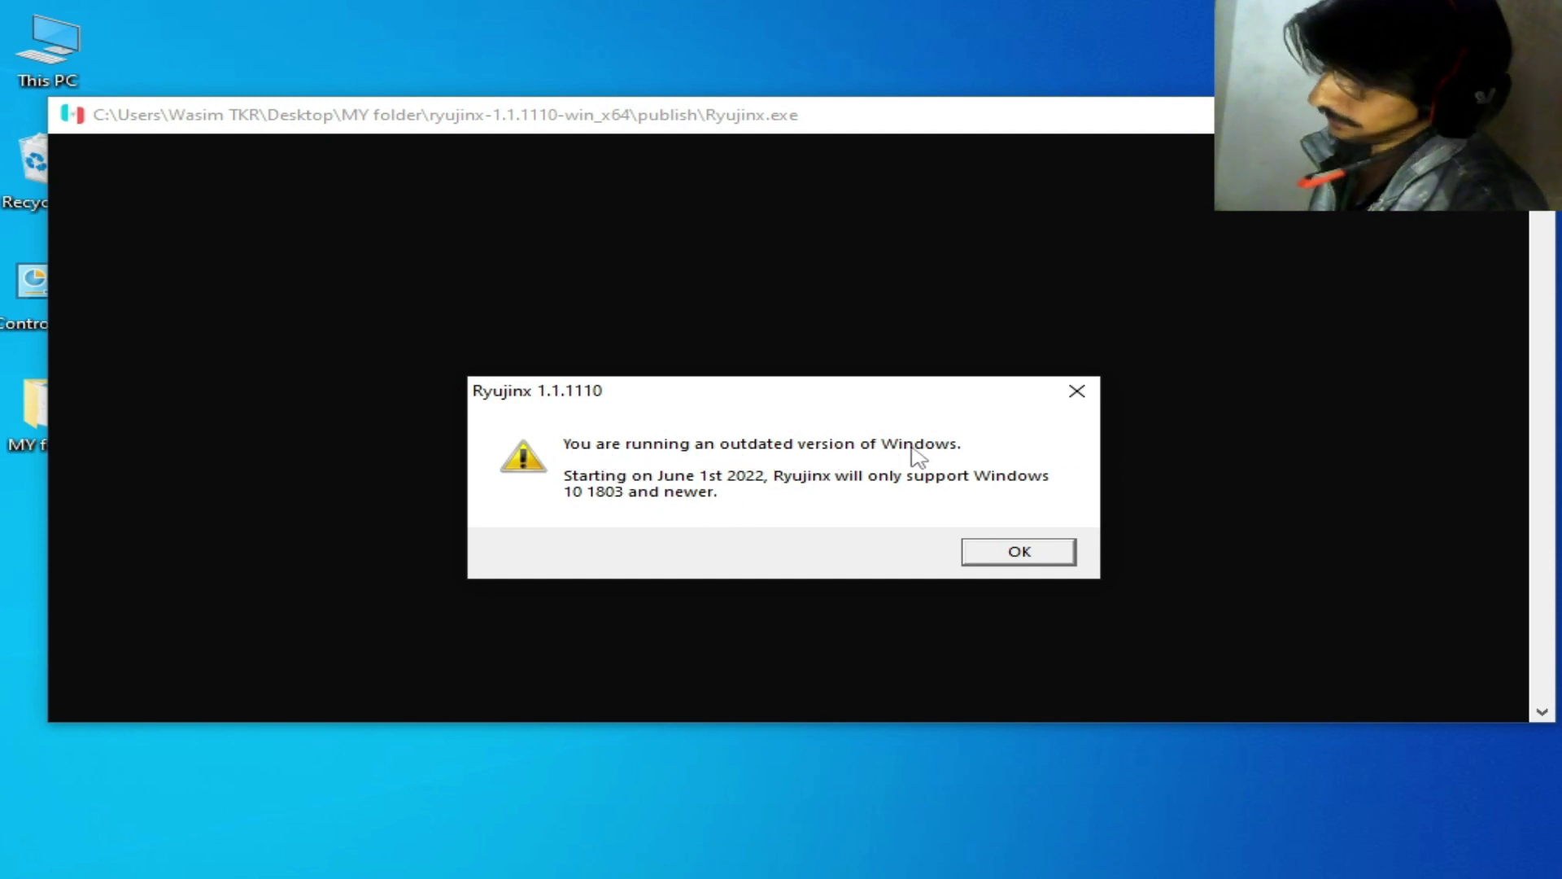
Dismiss the outdated-Windows warning, glance at Help, close Ryujinx, and cancel the troubleshooter.
left_click(1016, 557)
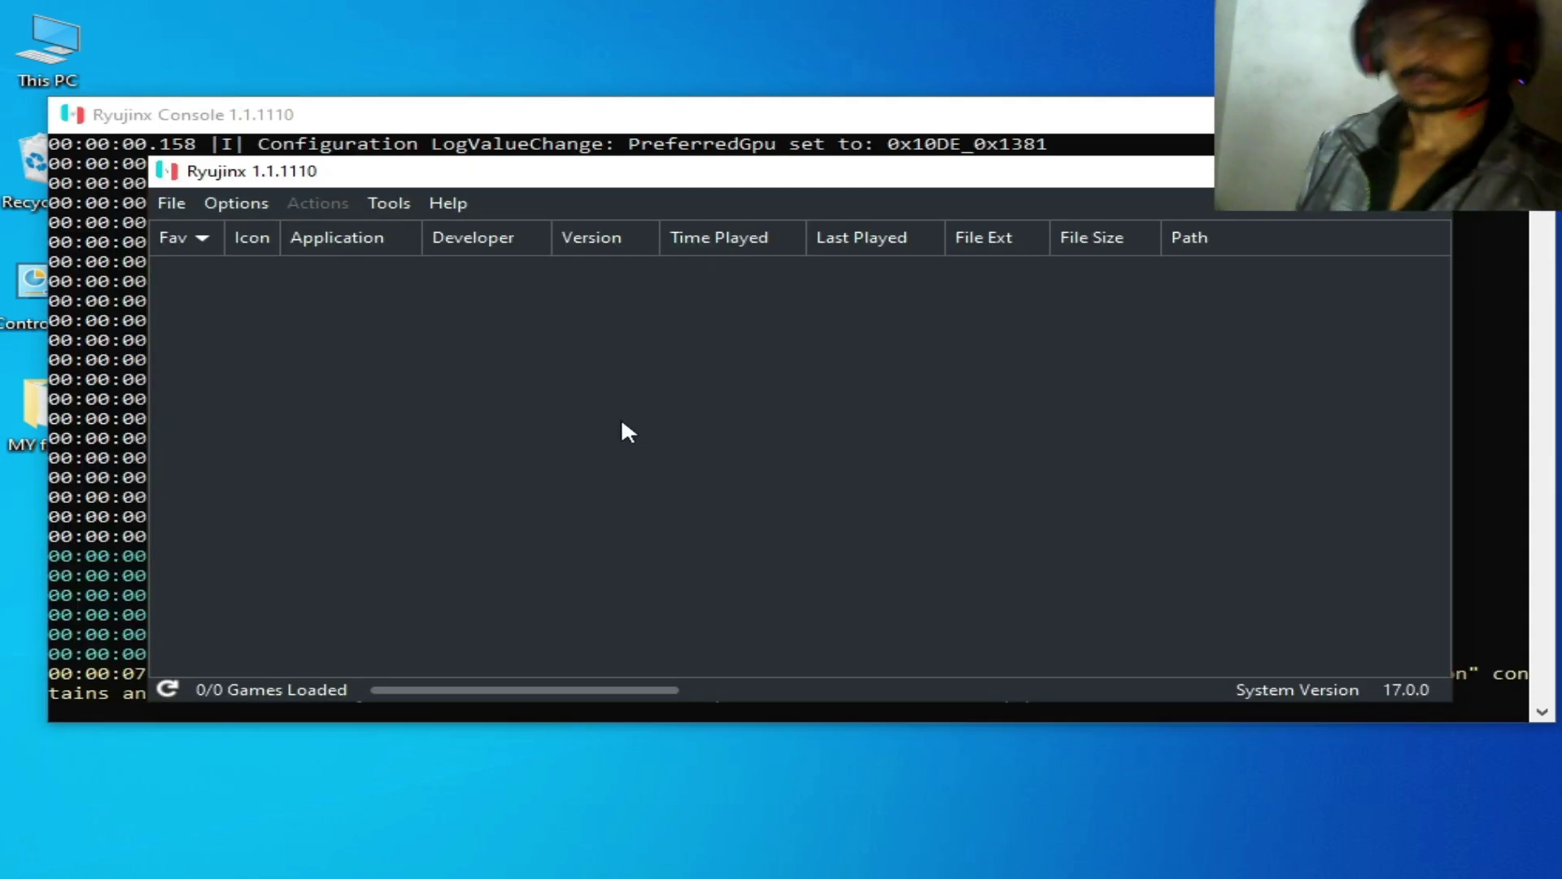
left_click(449, 203)
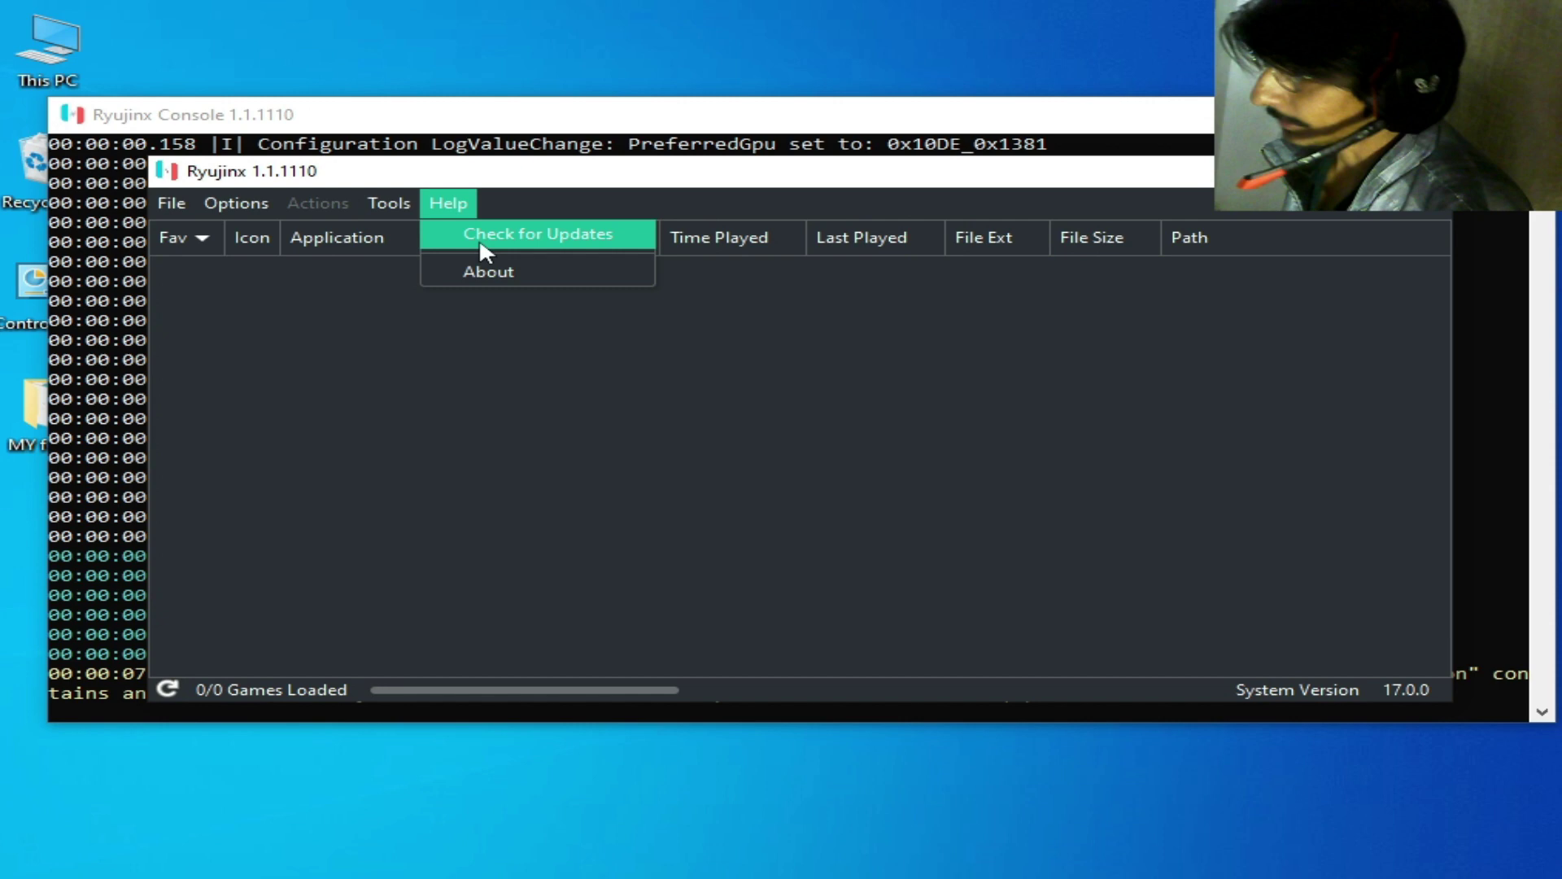
left_click(1378, 252)
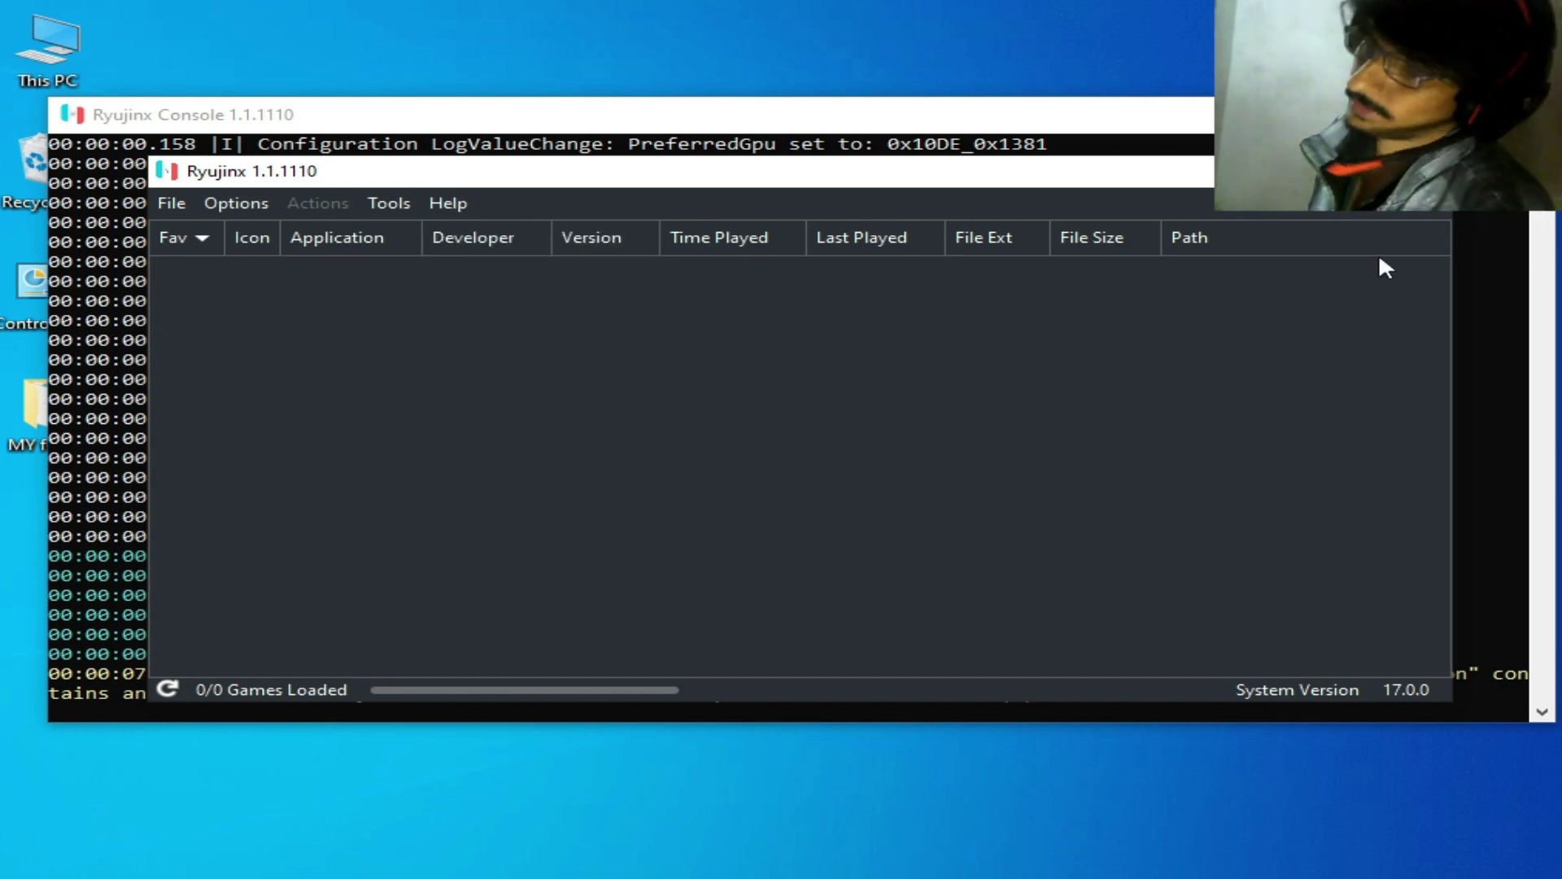
left_click(1434, 171)
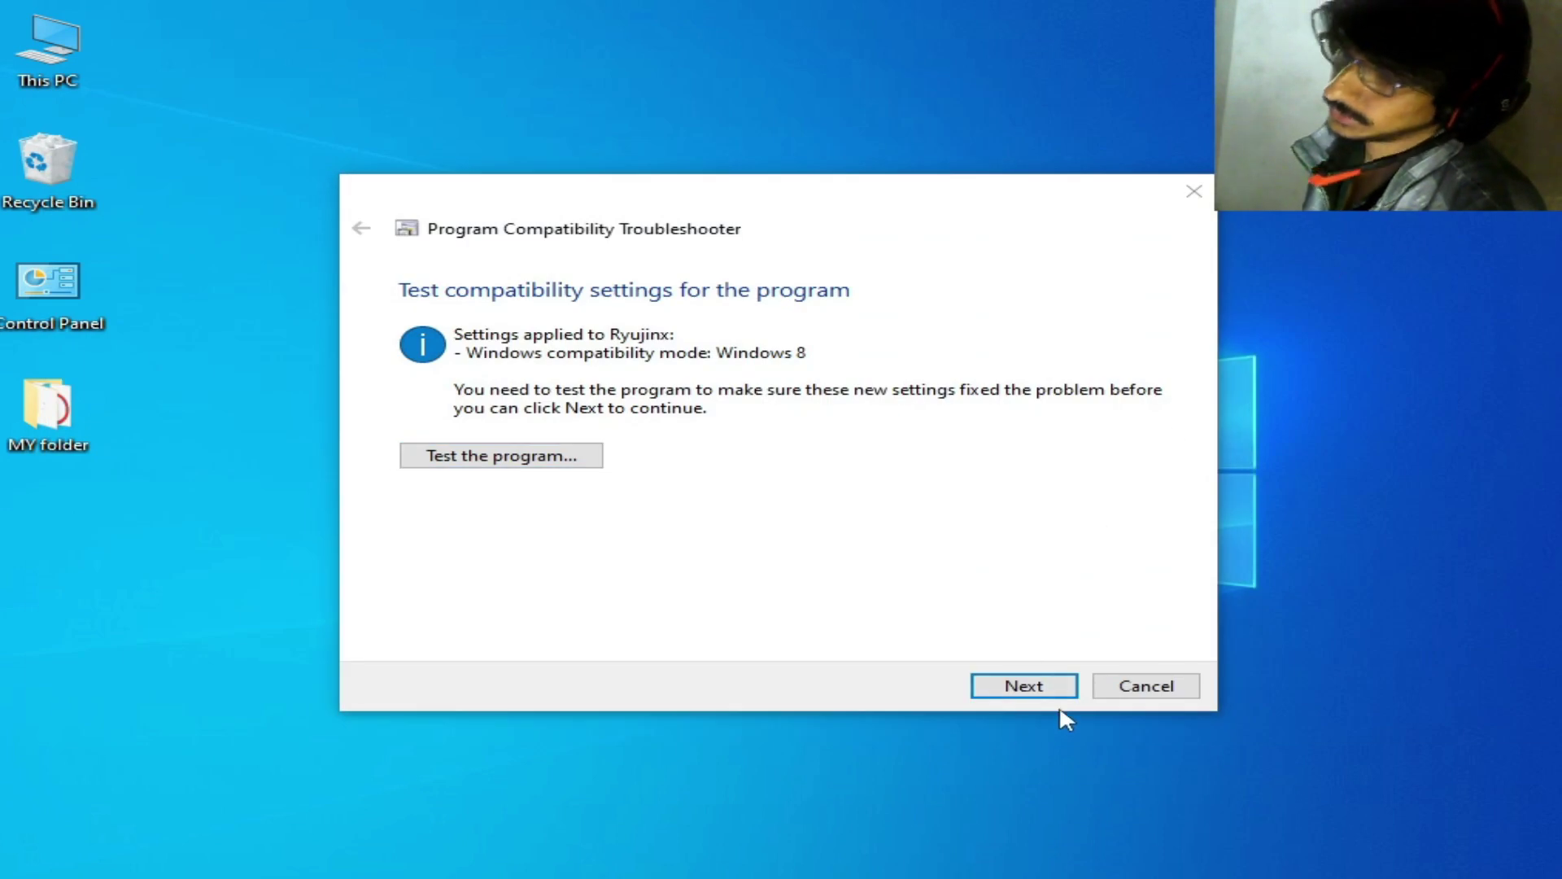
left_click(1116, 688)
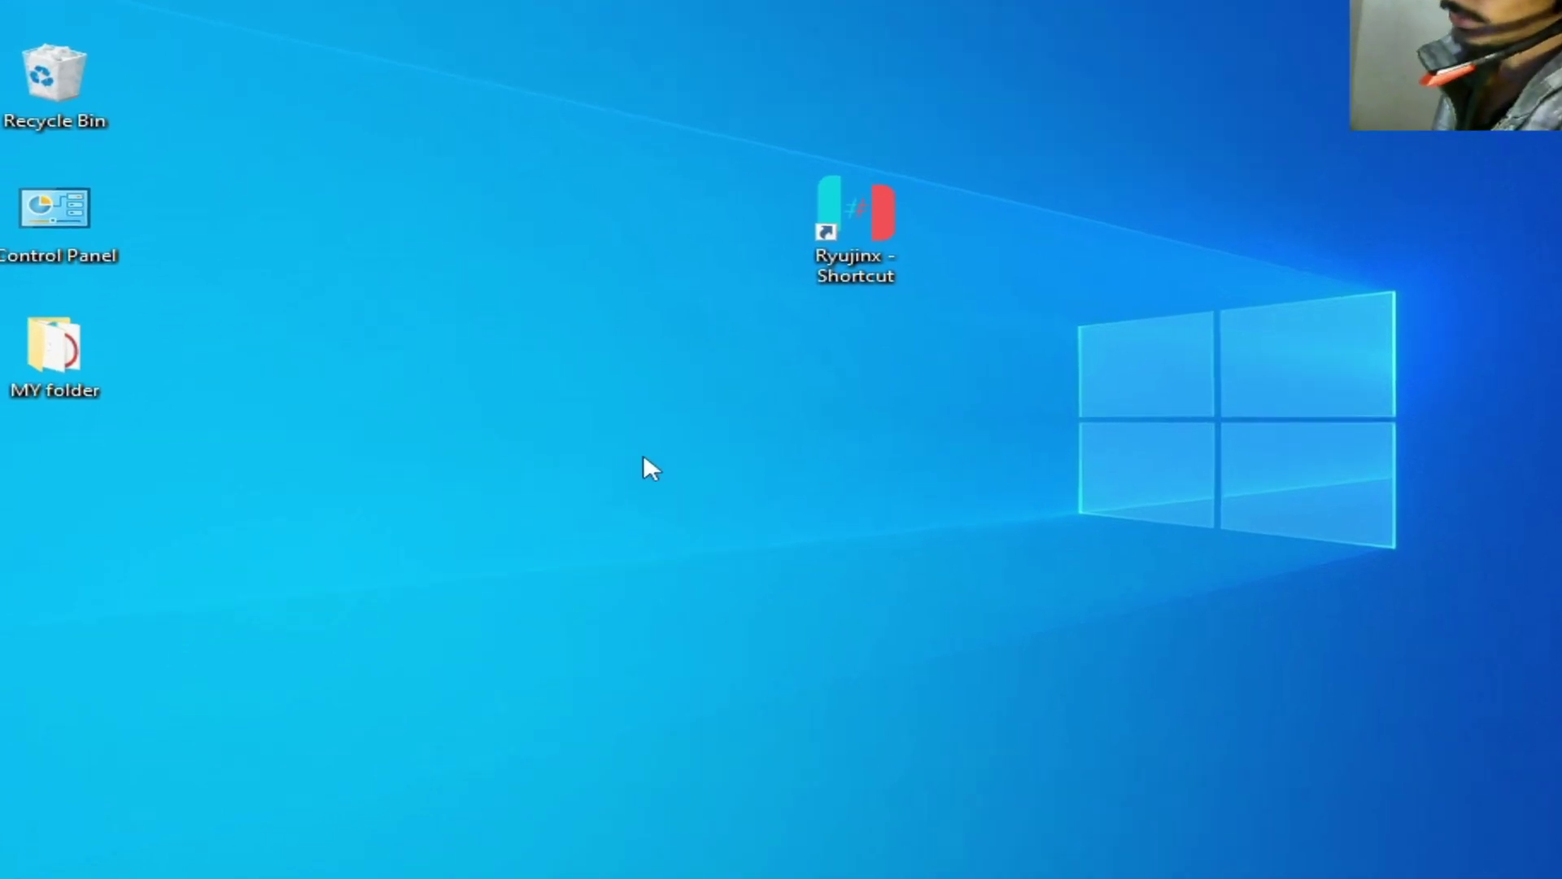
Open Device Manager through a Windows search for 'de'.
left_click(513, 854)
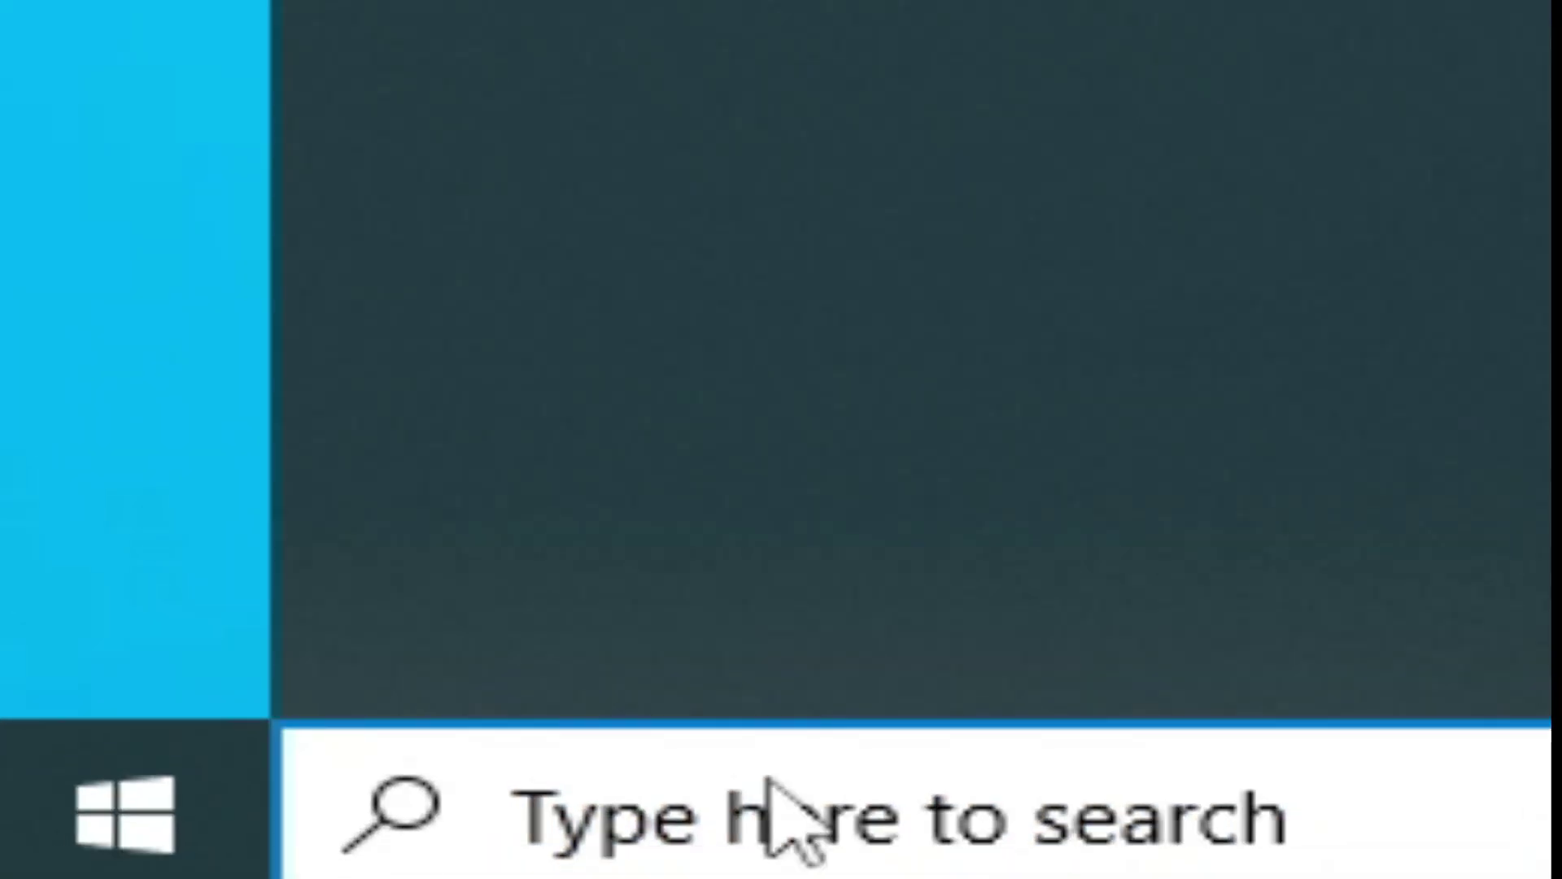
type("de")
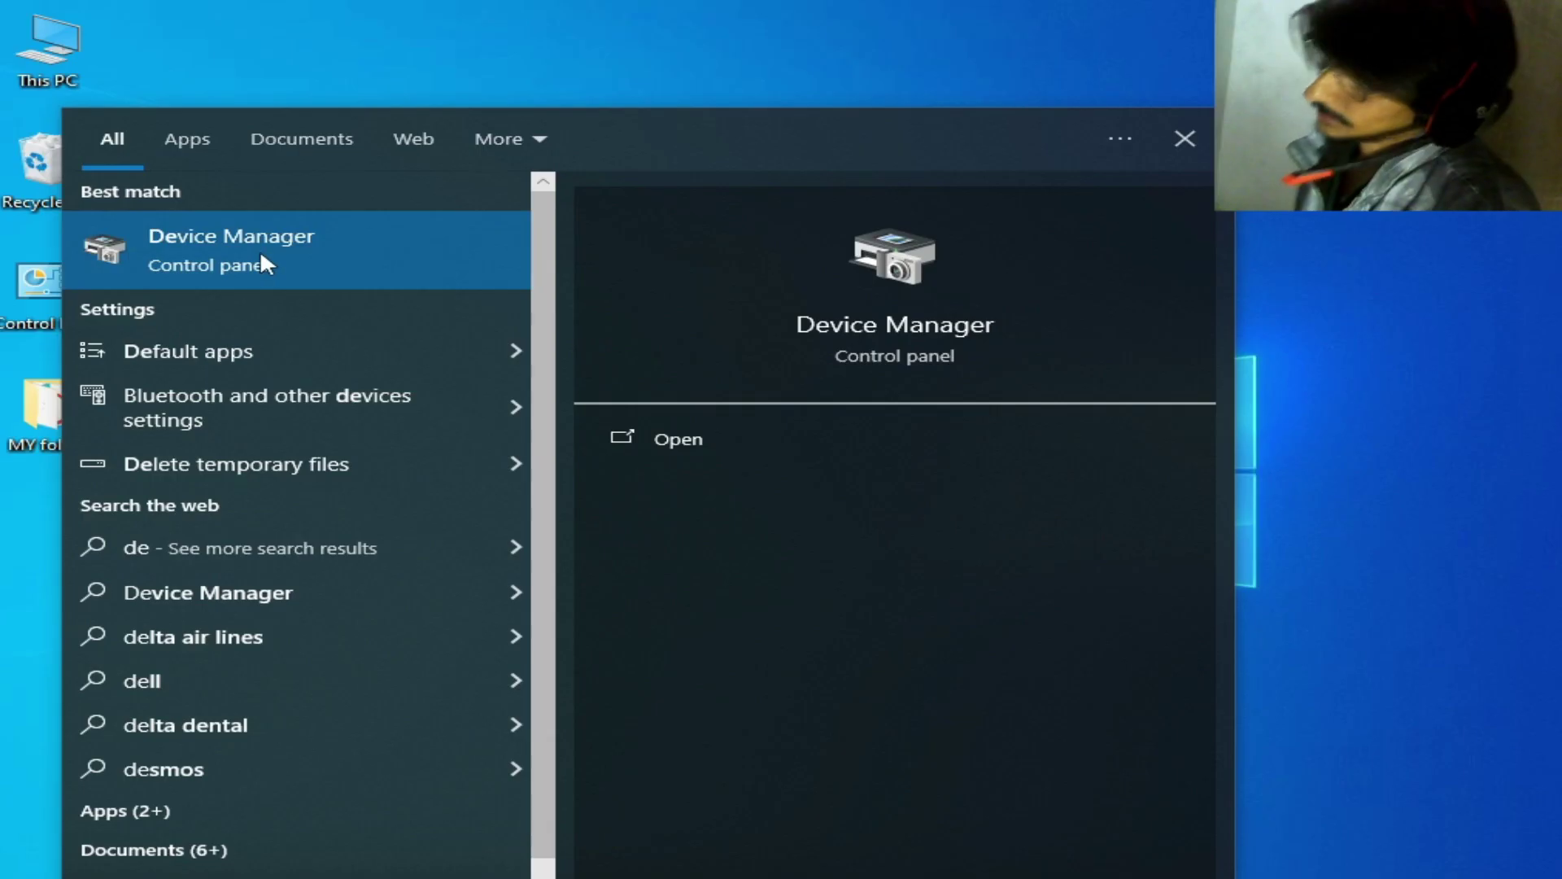
left_click(260, 252)
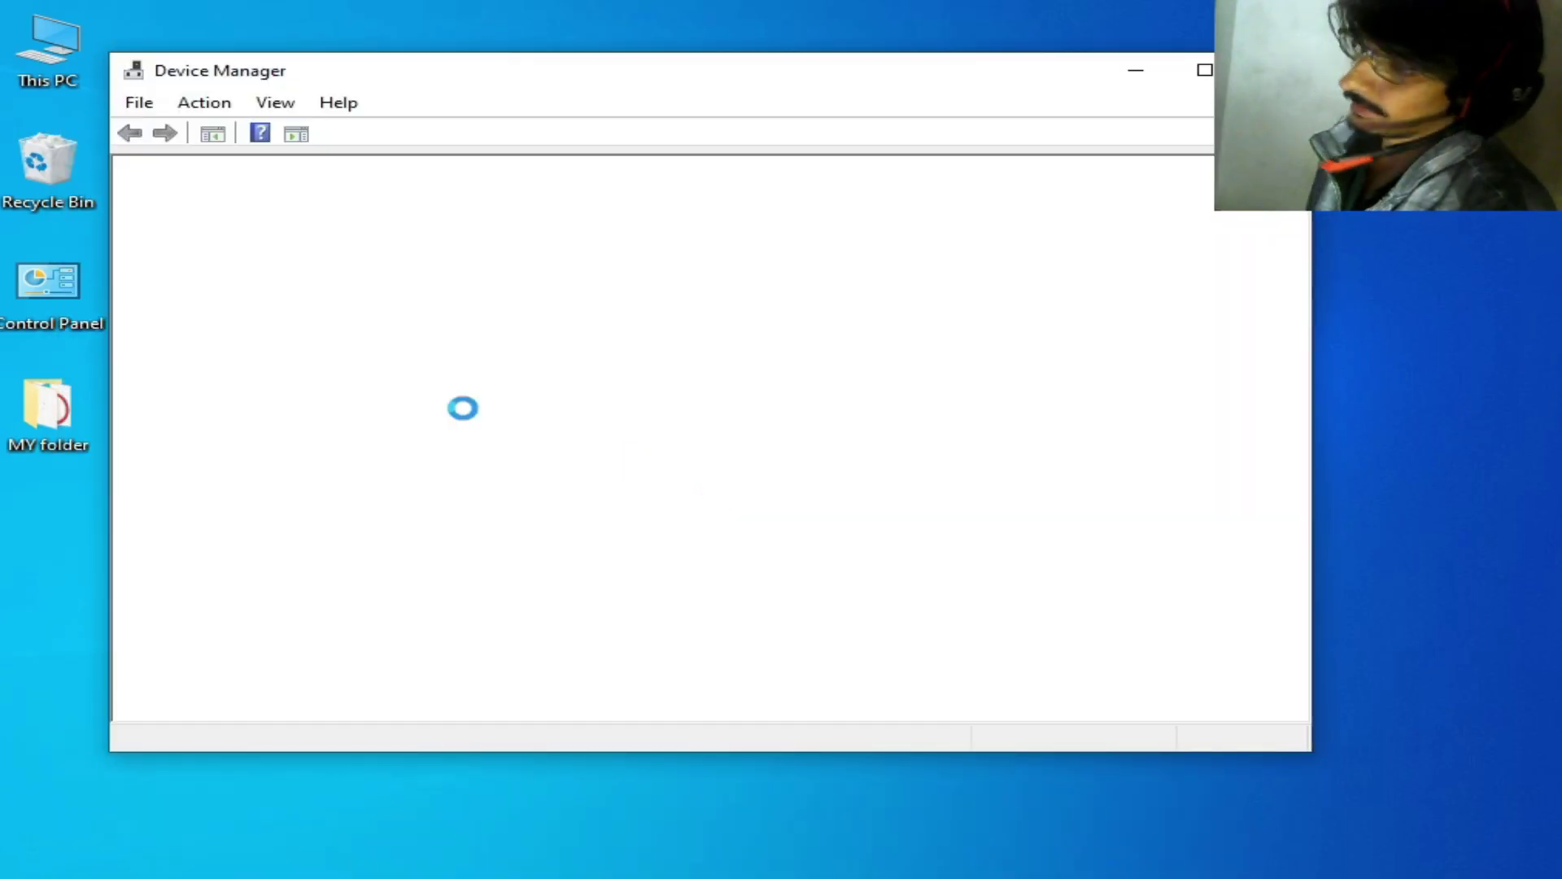
View the NVIDIA GeForce GTX 750 driver details: version 31.0.15.4617, dated 11/9/2023.
left_click(157, 277)
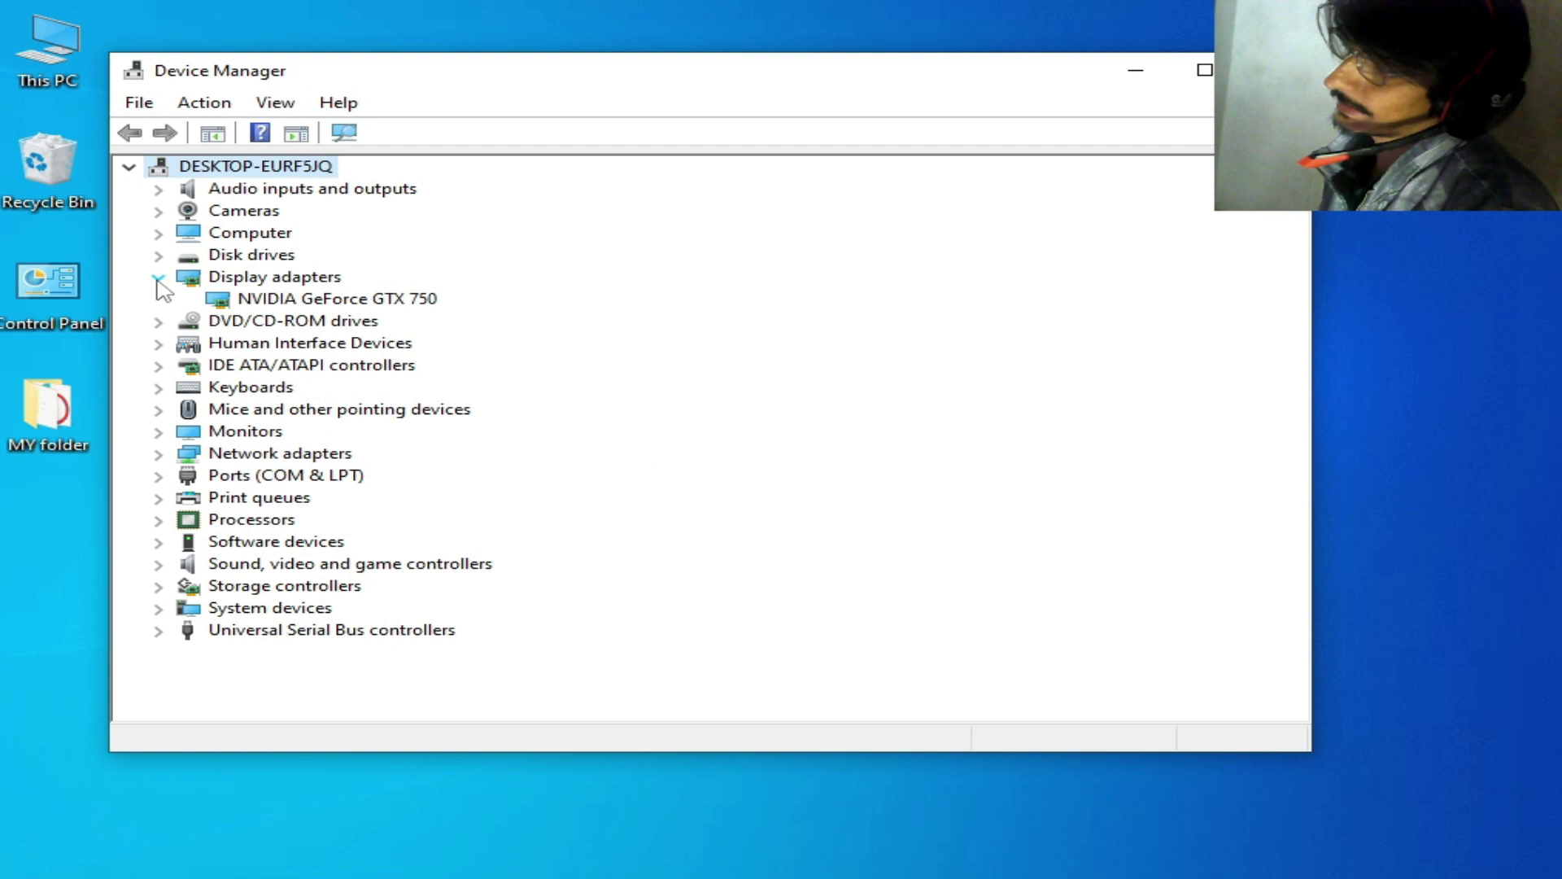
left_click(281, 300)
right_click(281, 301)
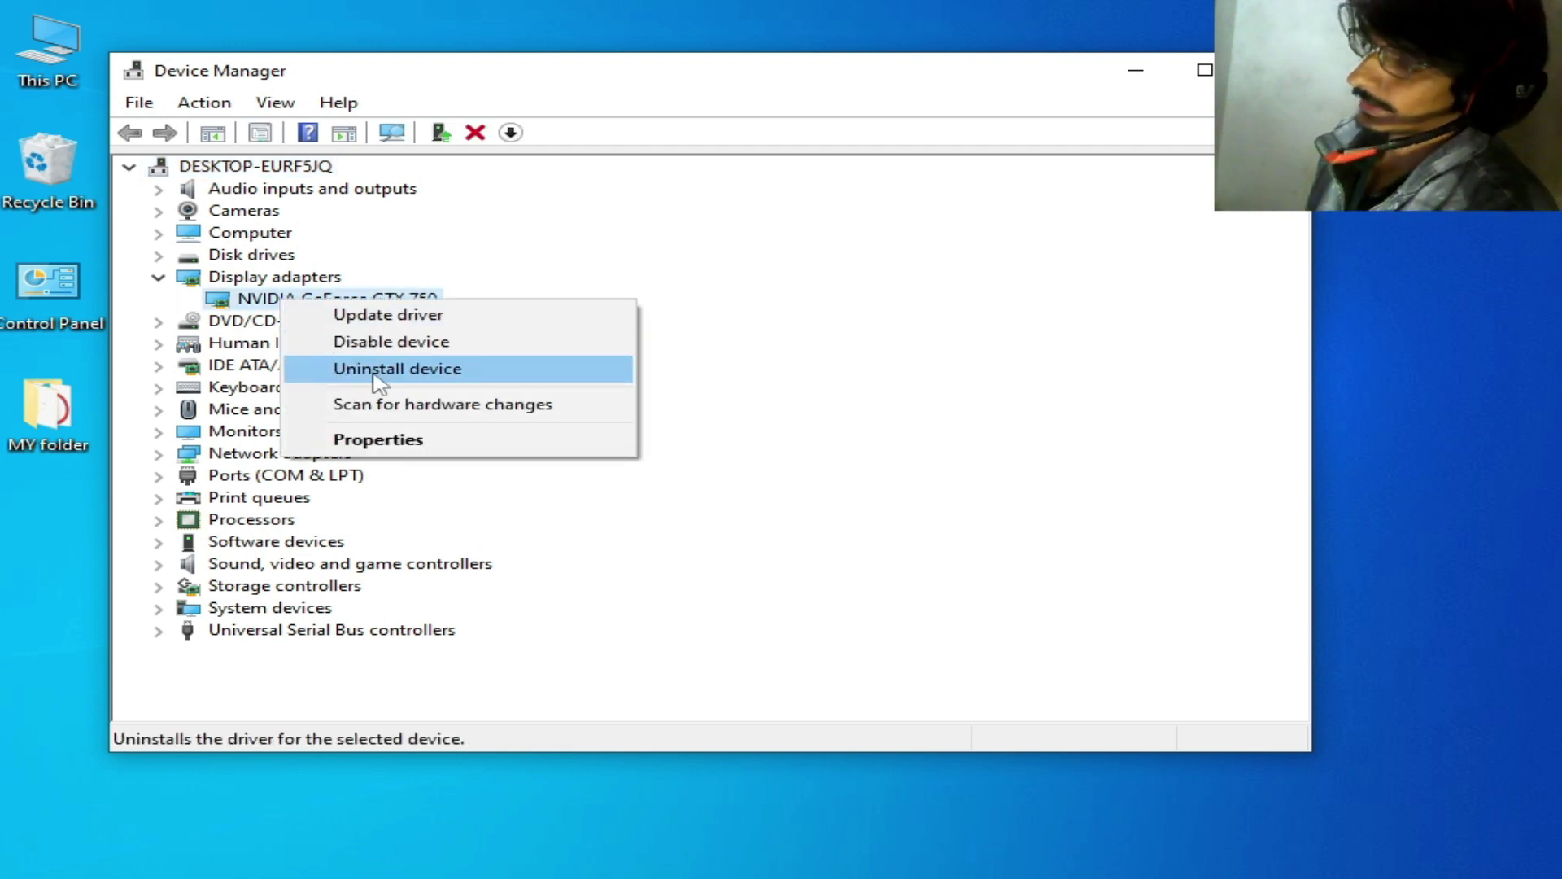
left_click(382, 442)
left_click(518, 184)
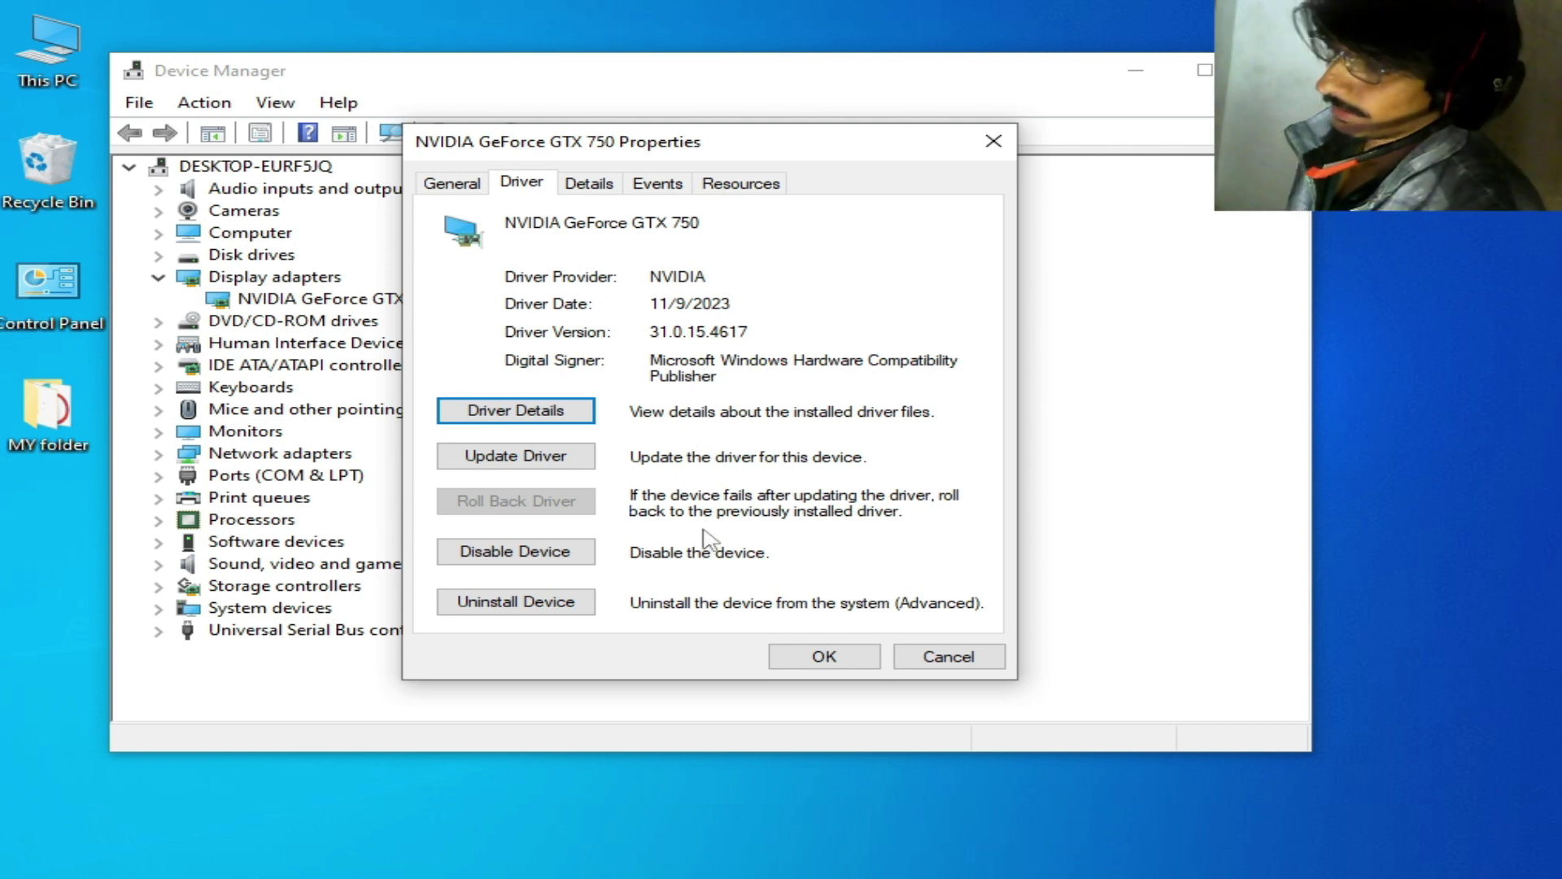
left_click(805, 660)
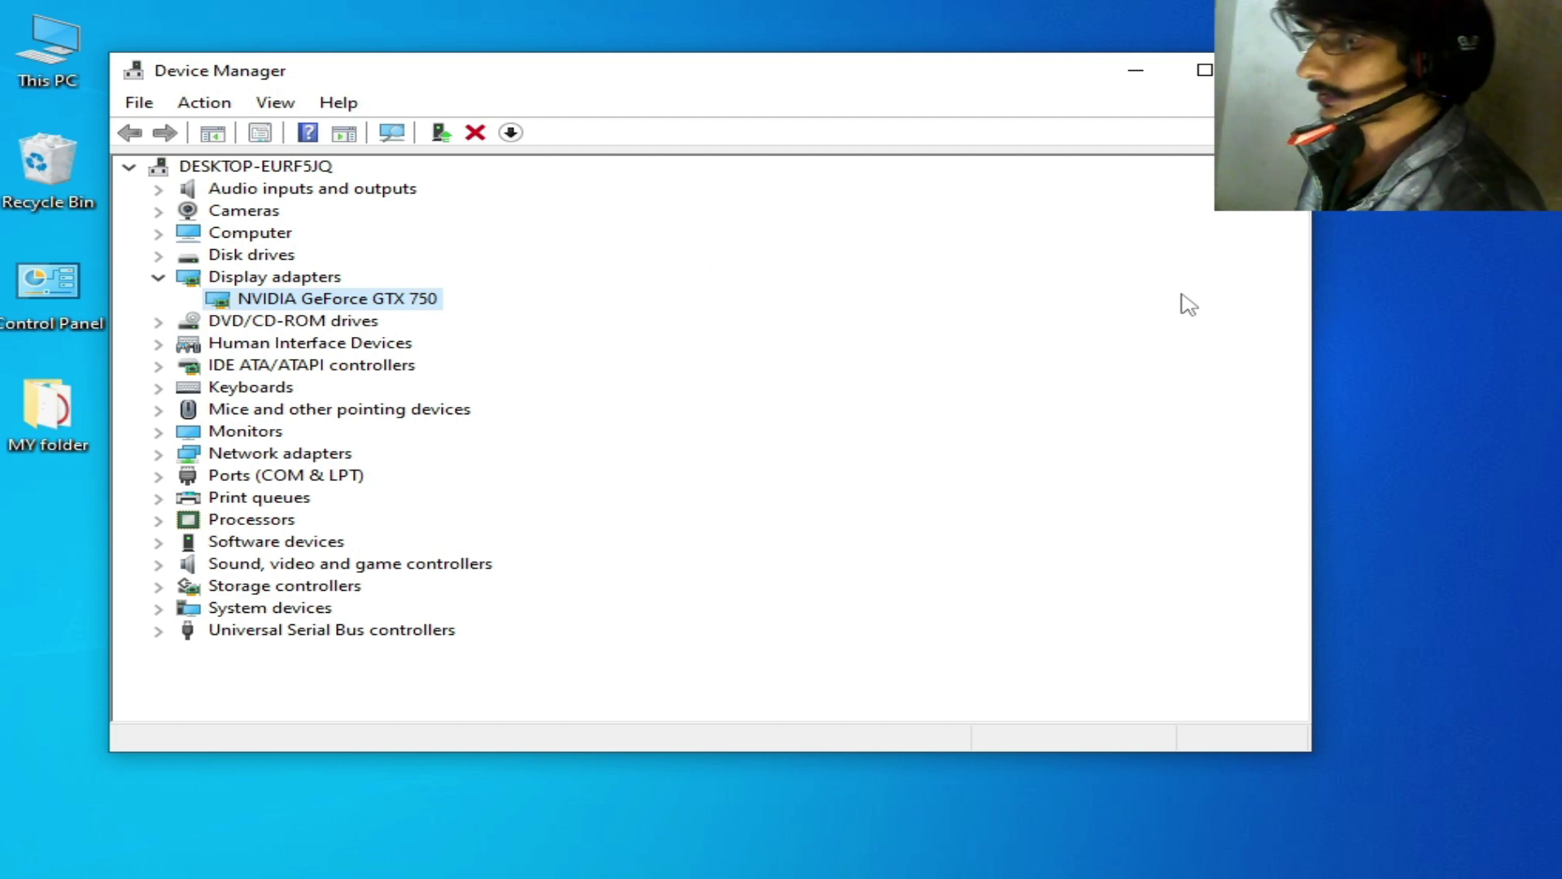
Close Device Manager, launch Ryujinx from its shortcut, and dismiss the outdated-Windows warning.
left_click(1290, 70)
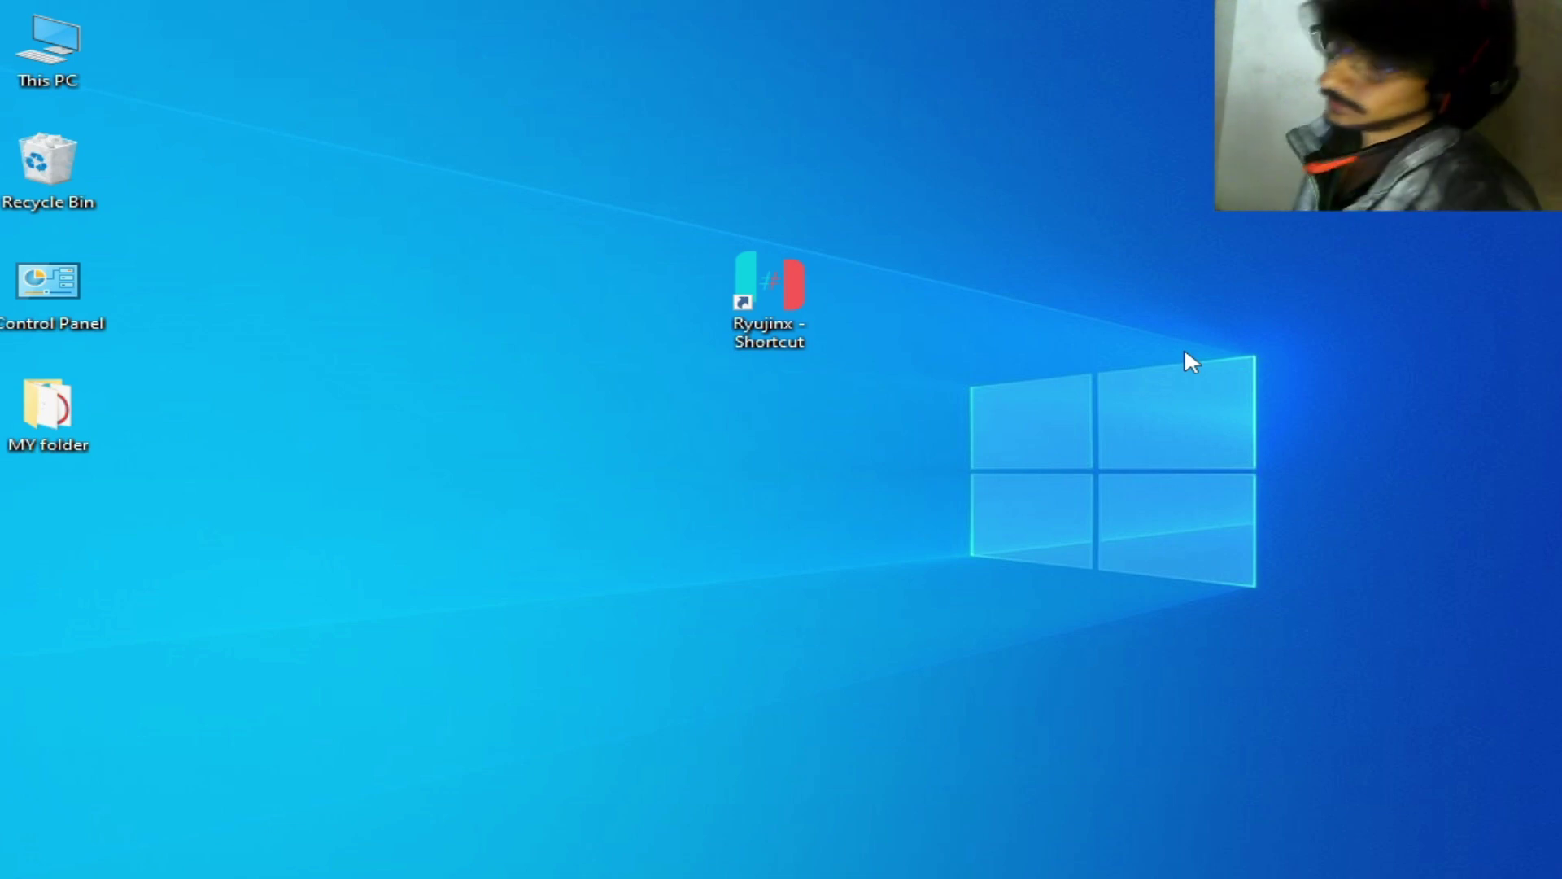
right_click(750, 304)
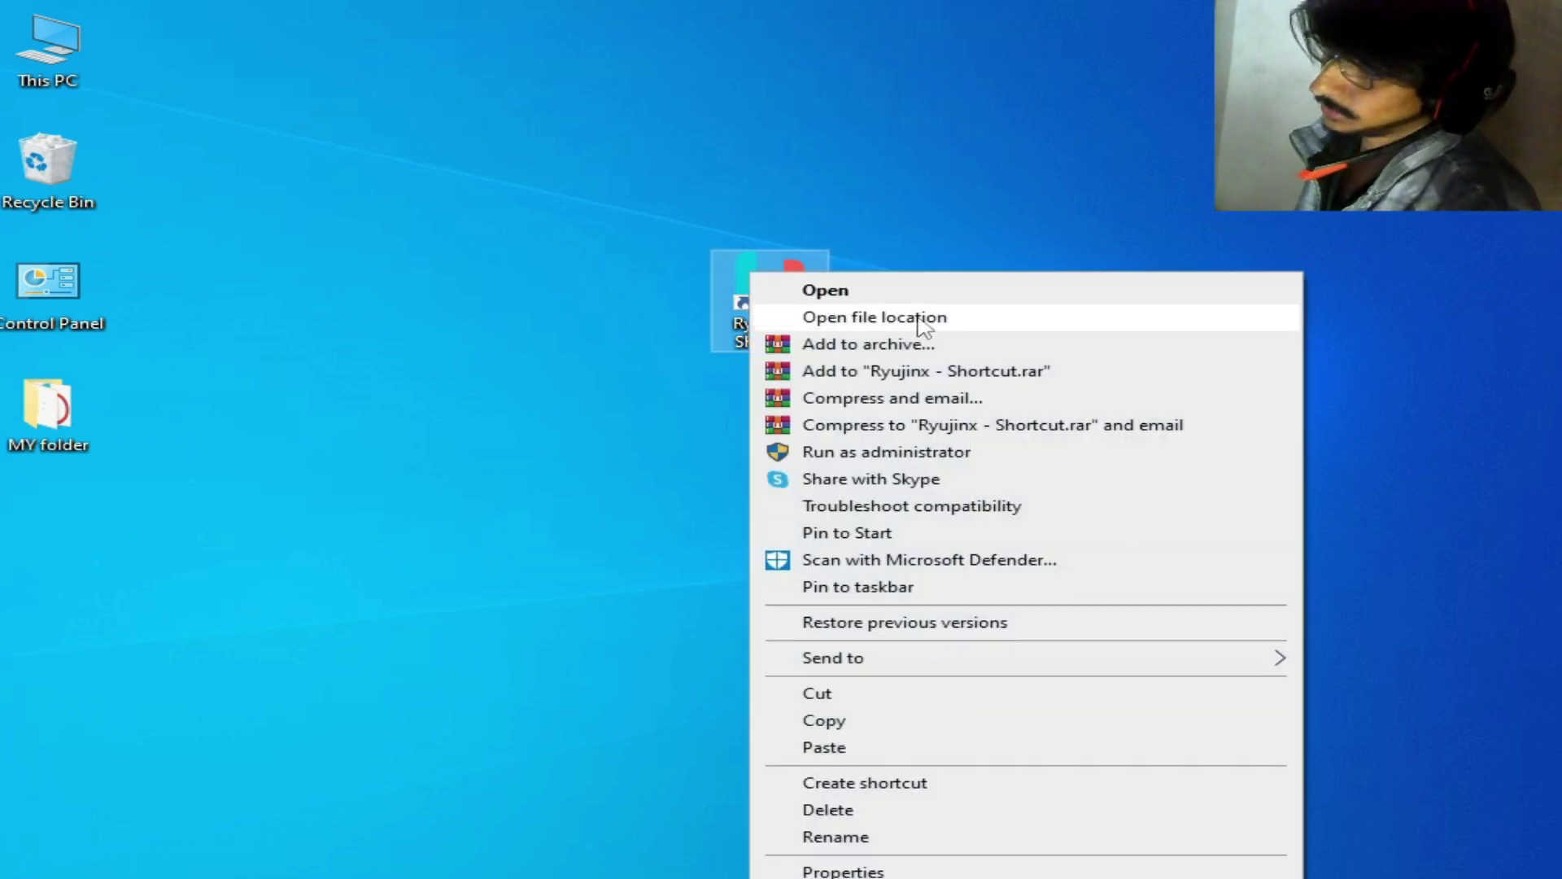
left_click(830, 295)
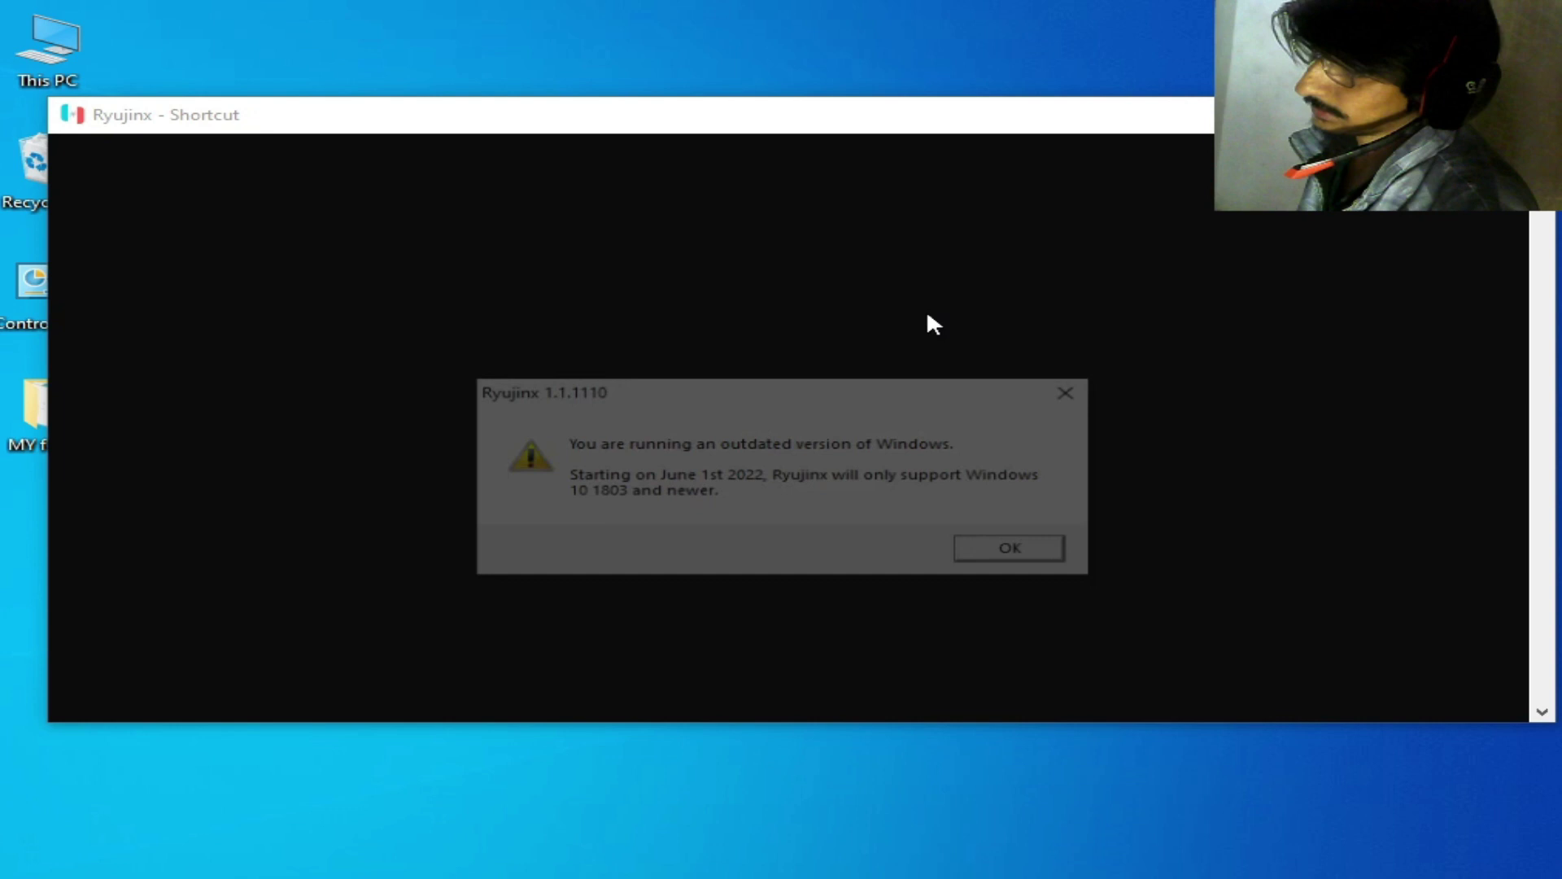
left_click(1013, 553)
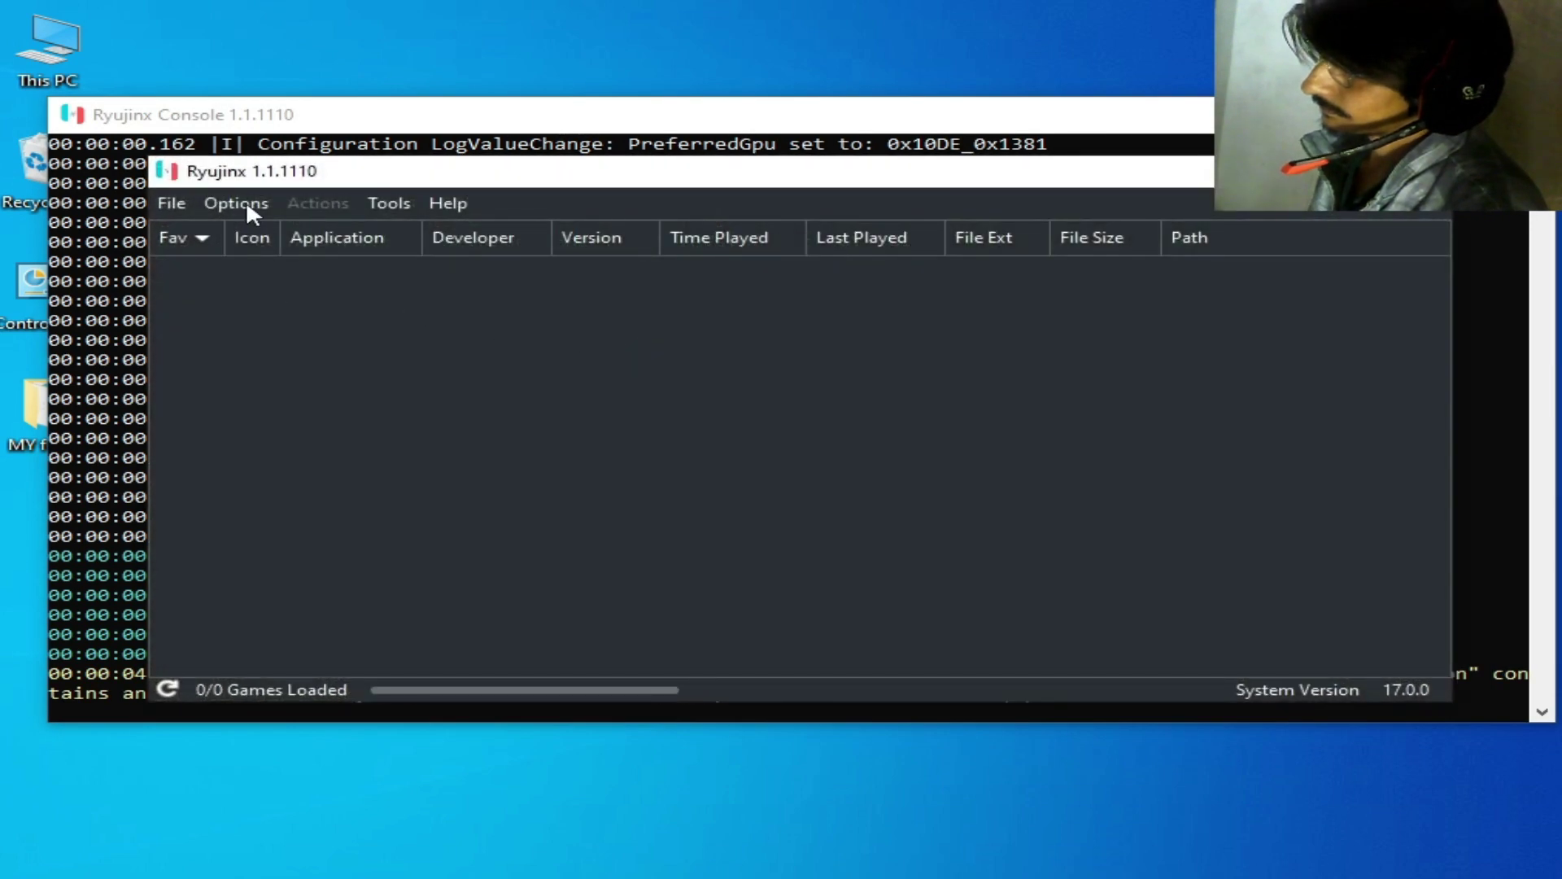
In Options > Settings > System, choose Host Unchecked memory manager mode and save.
left_click(246, 204)
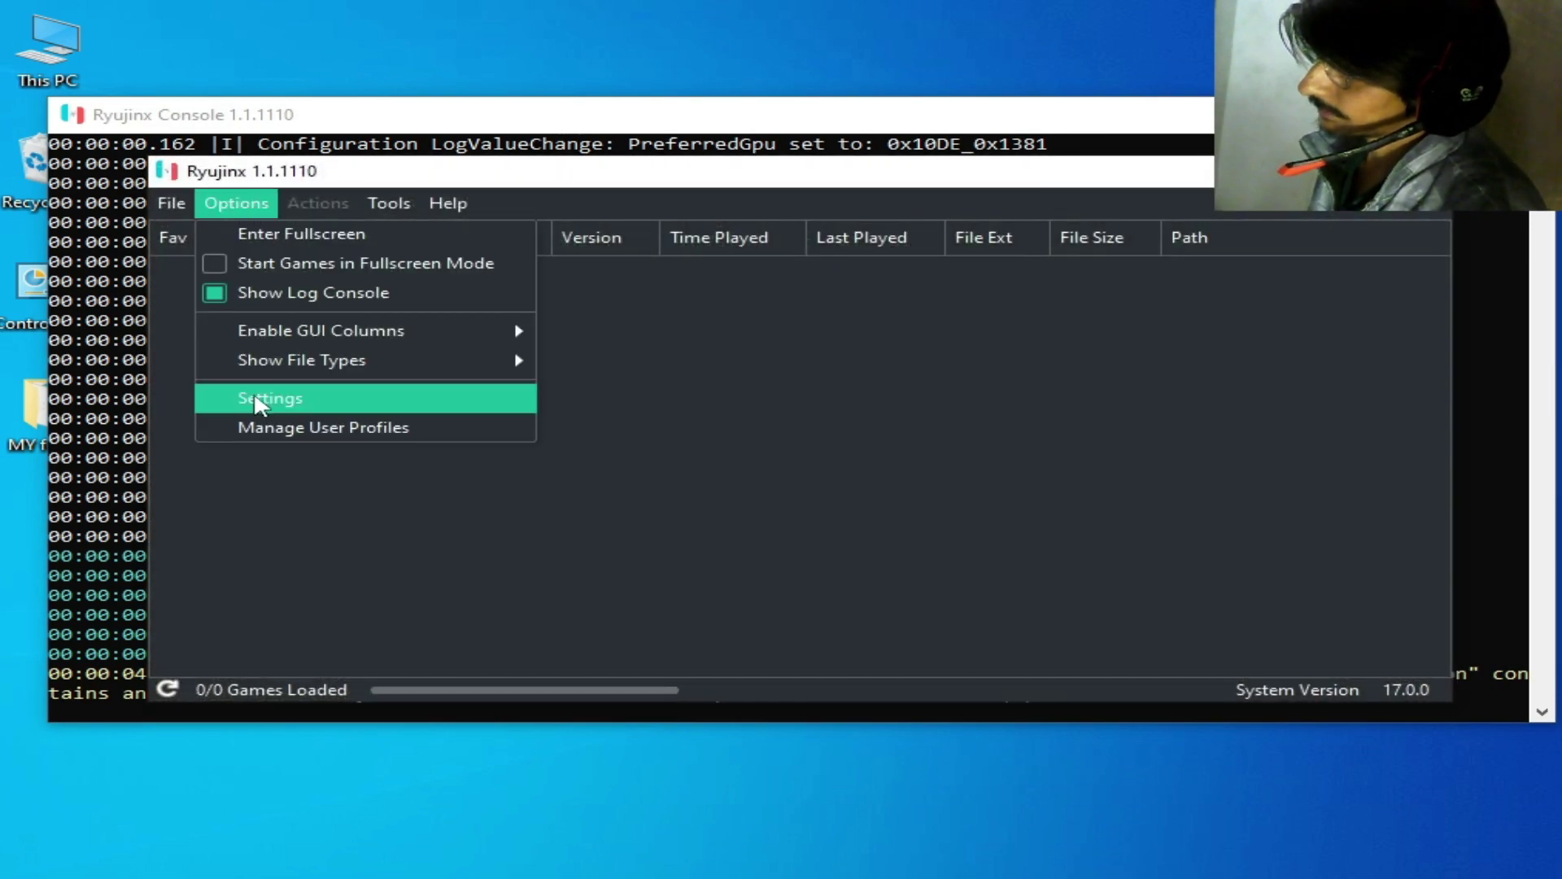
left_click(257, 396)
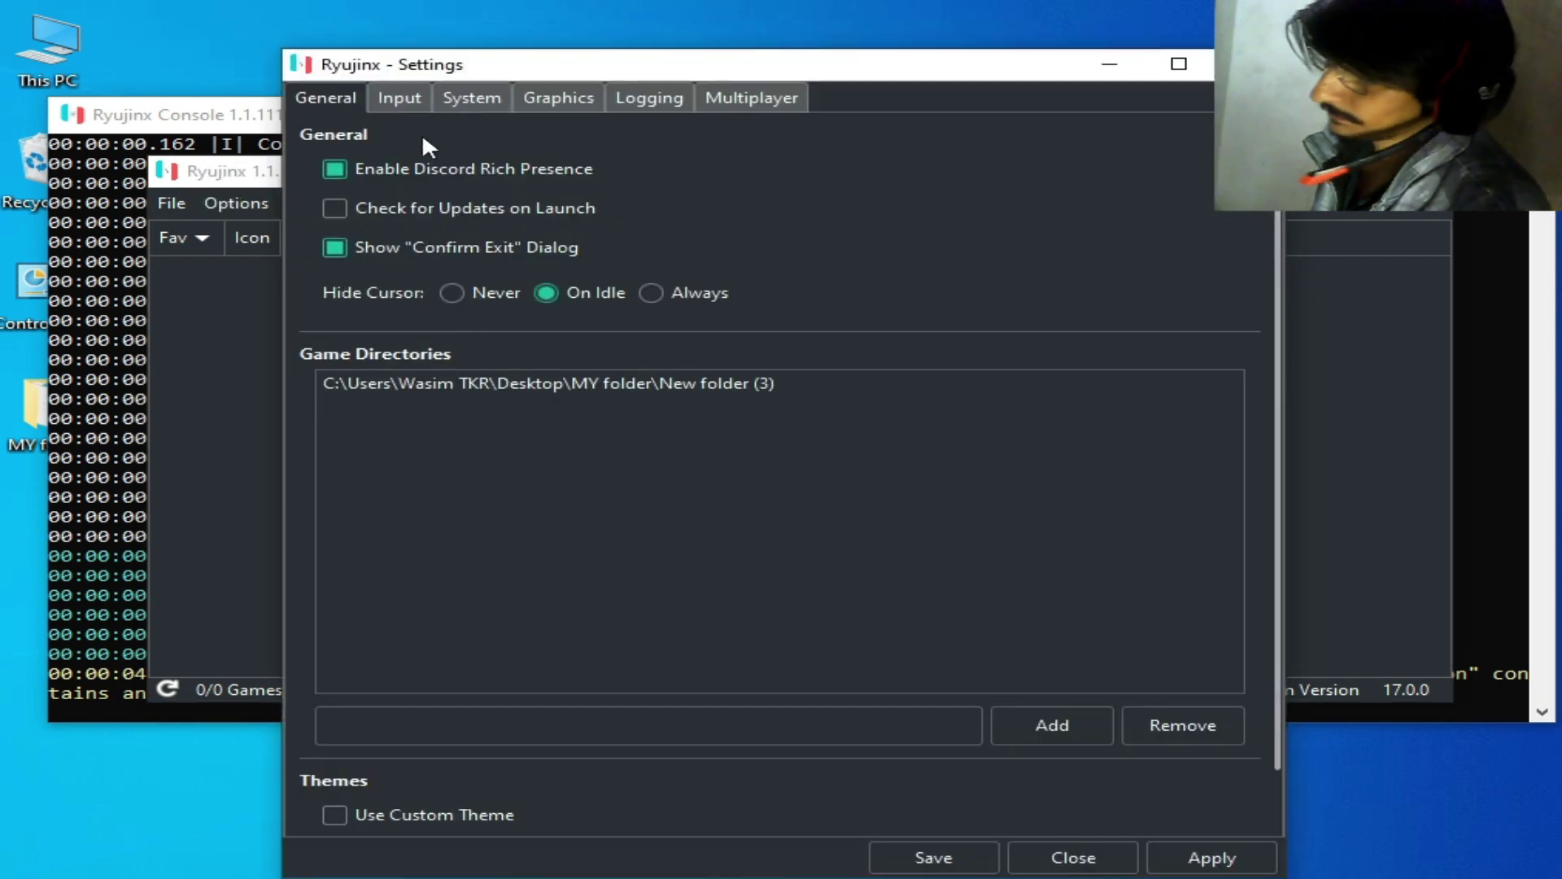
left_click(461, 99)
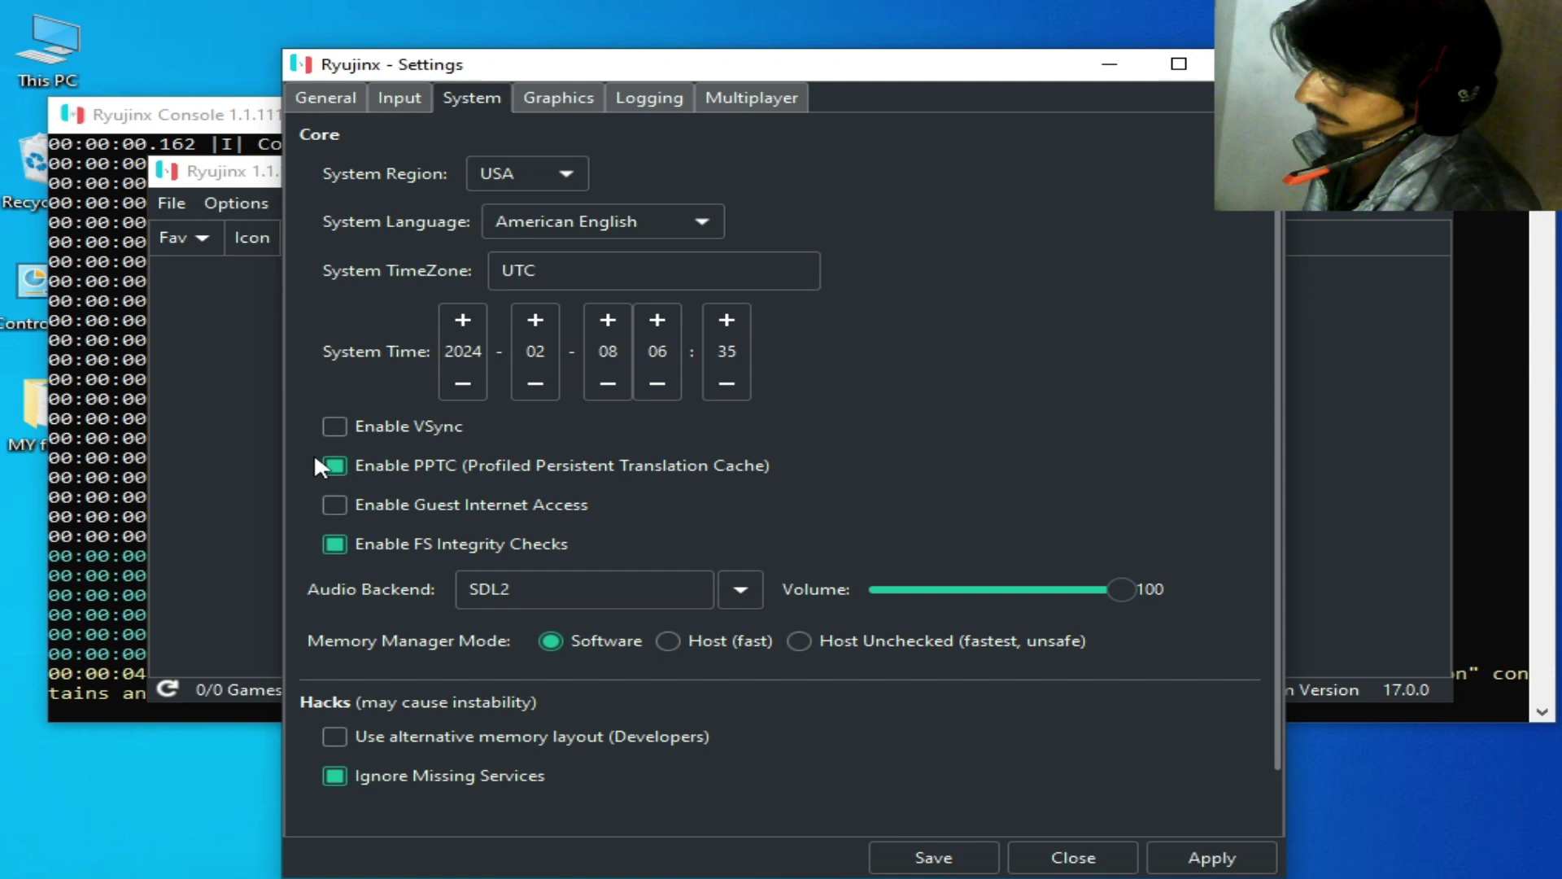
left_click(797, 643)
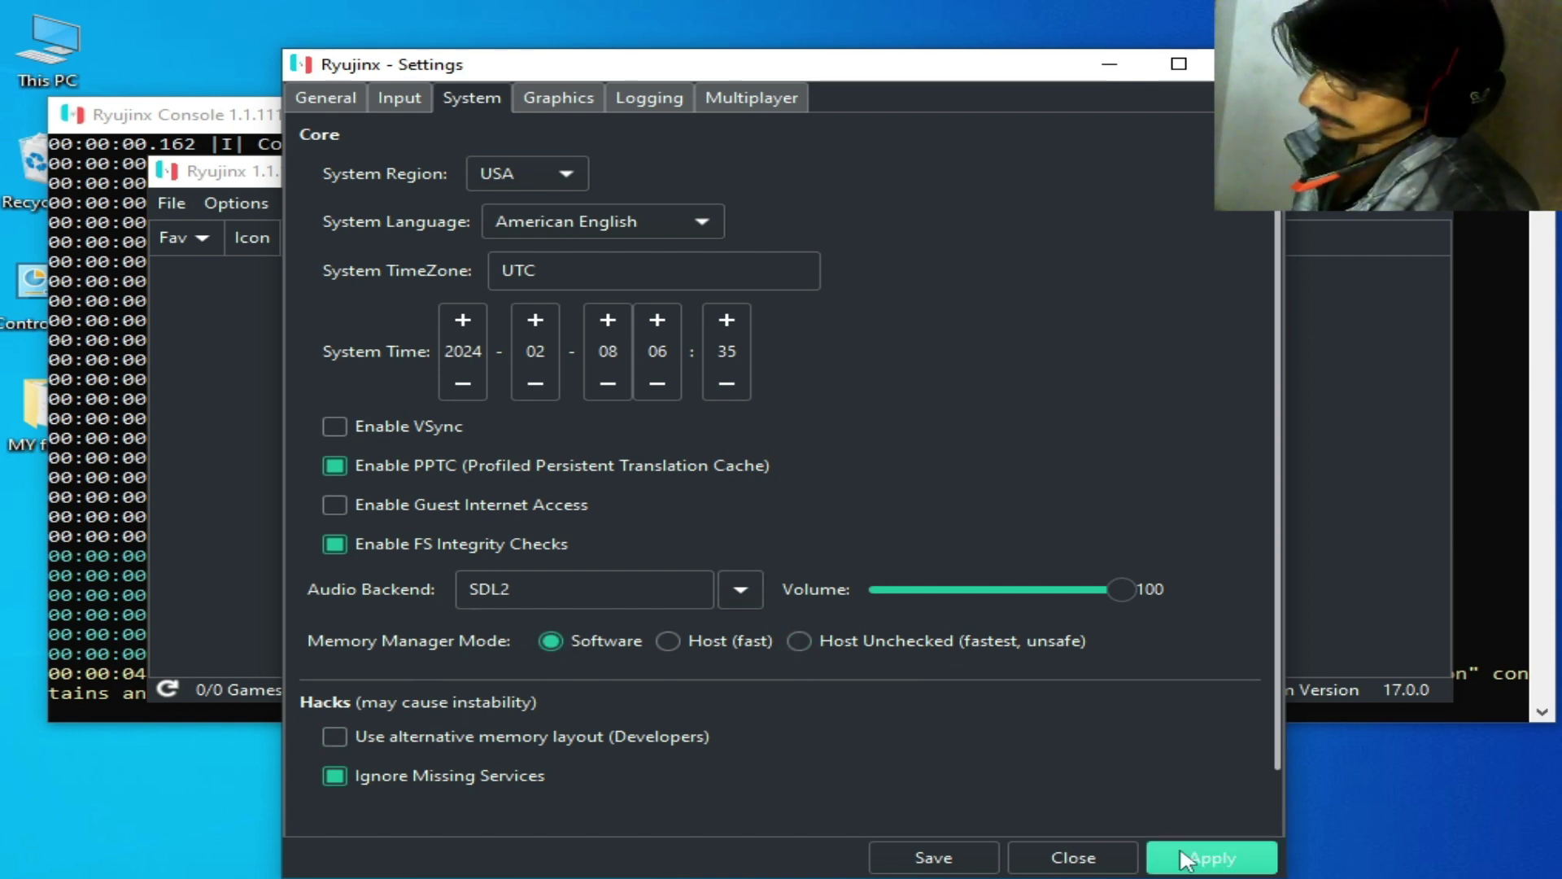
left_click(960, 858)
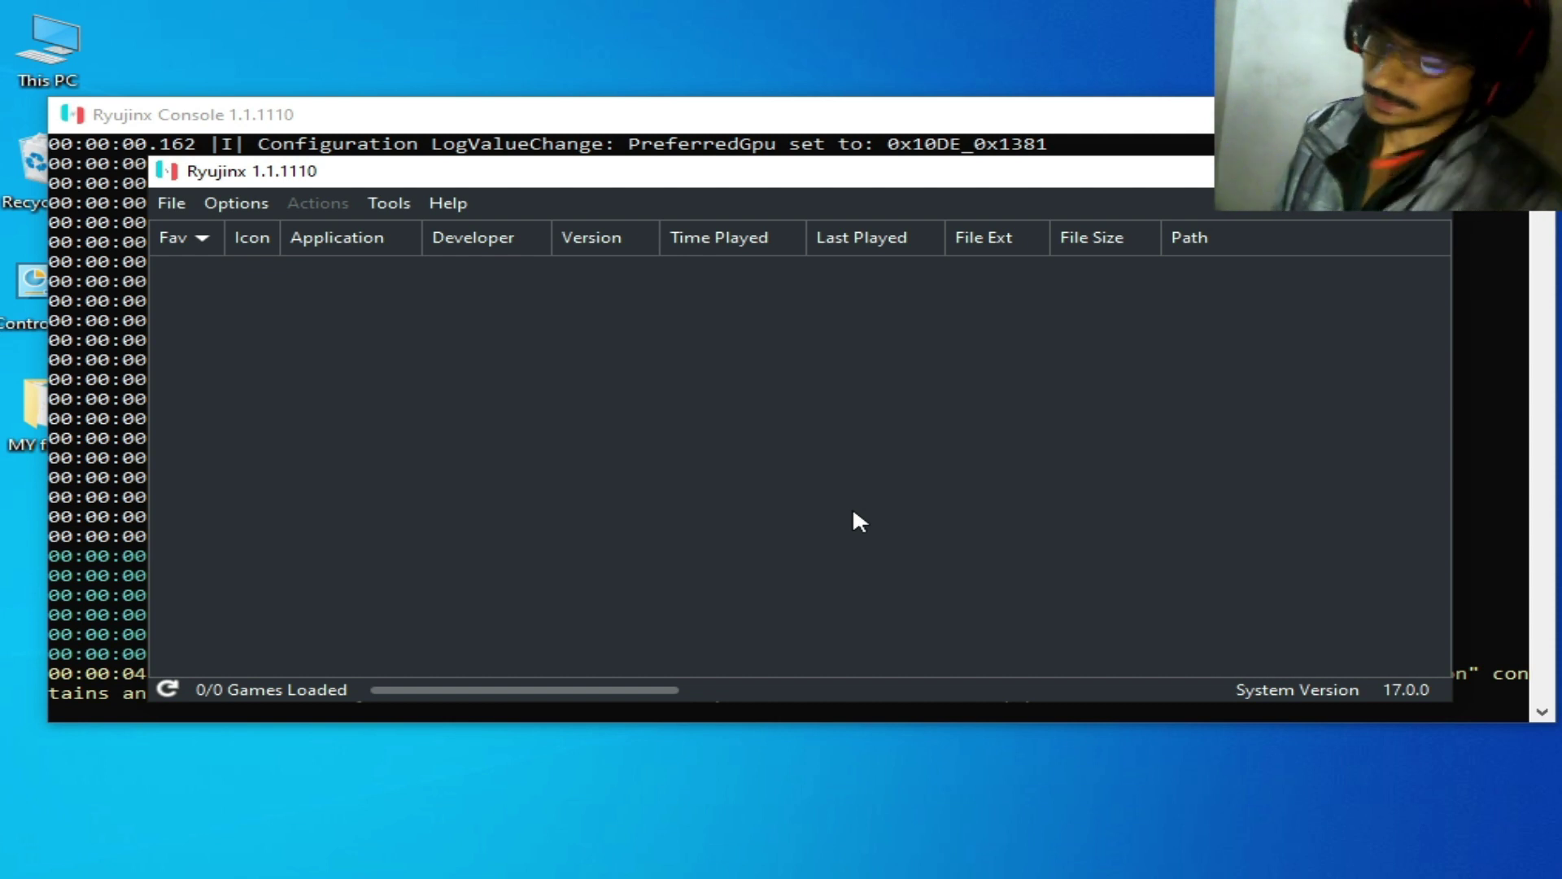
Reopen the System settings, reselect Host Unchecked, then apply and save the change.
left_click(236, 202)
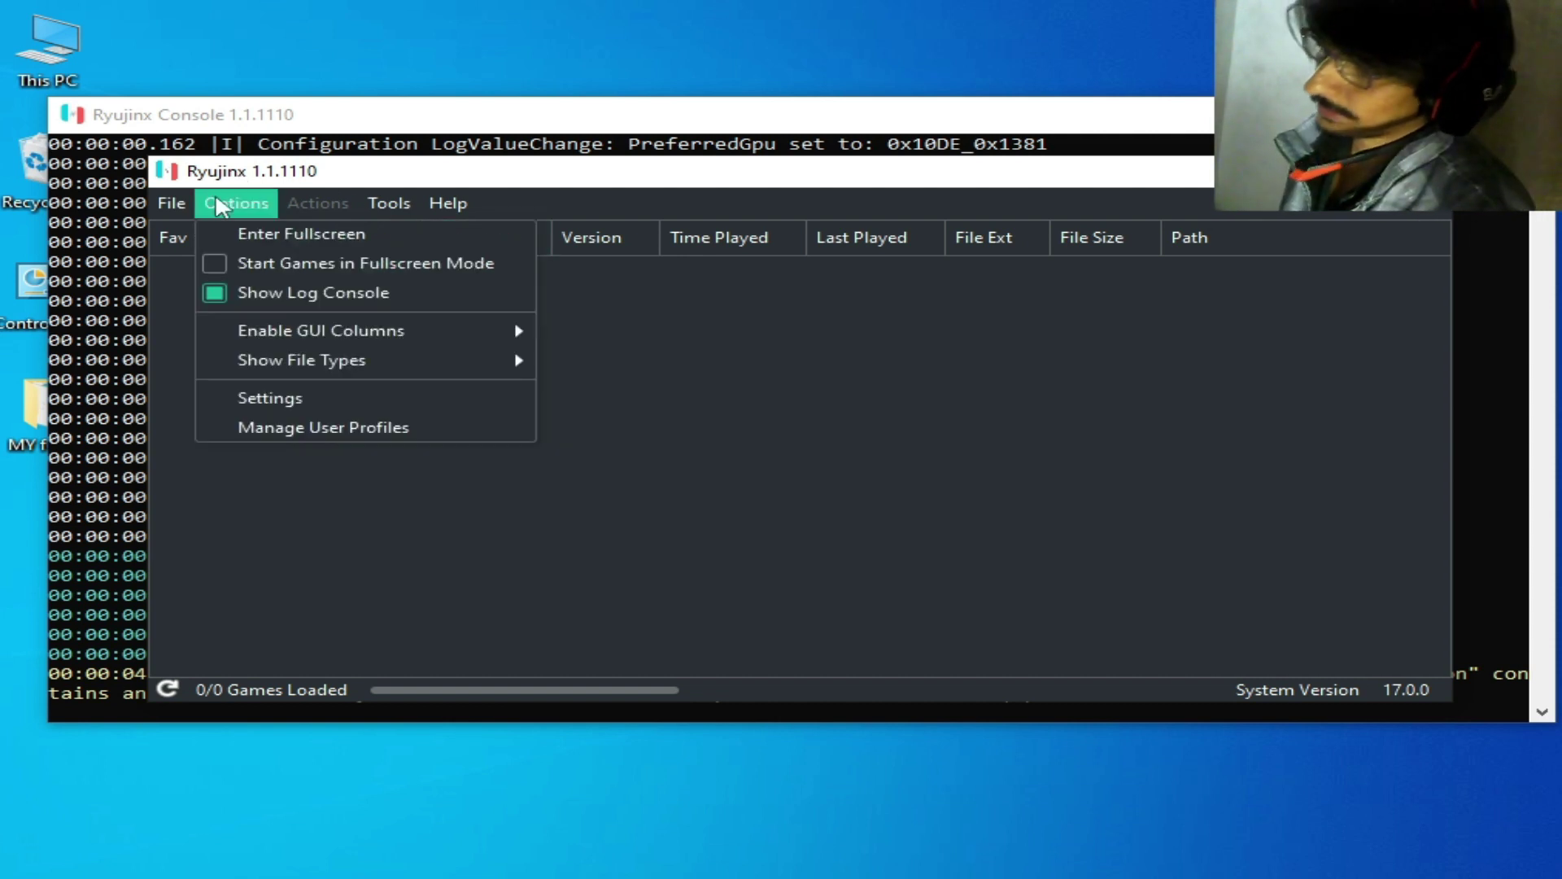
left_click(280, 399)
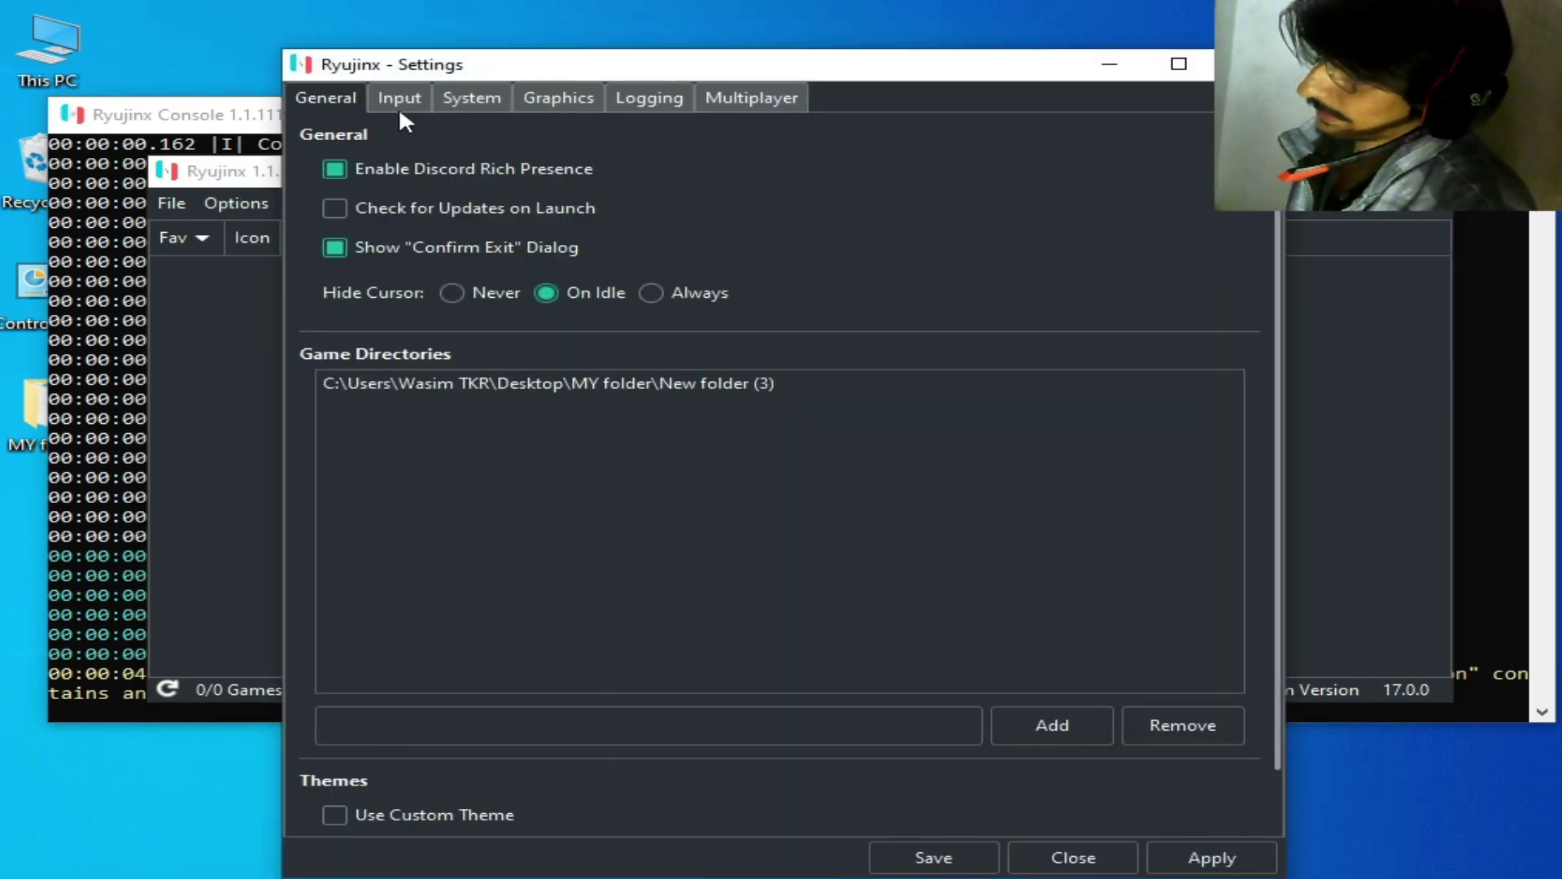
left_click(476, 99)
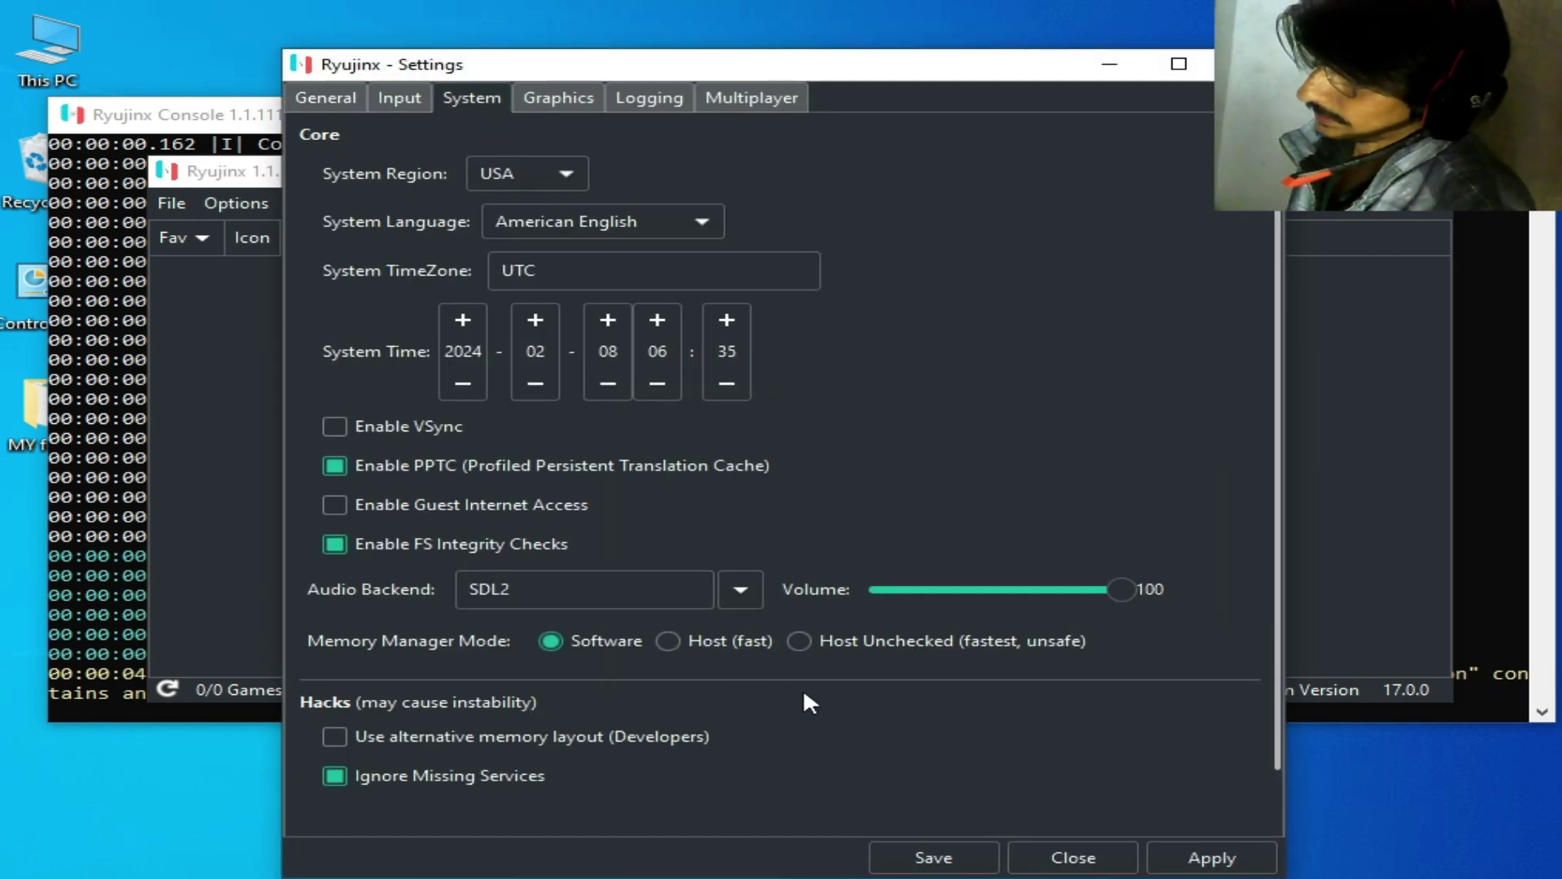
left_click(799, 641)
left_click(1255, 856)
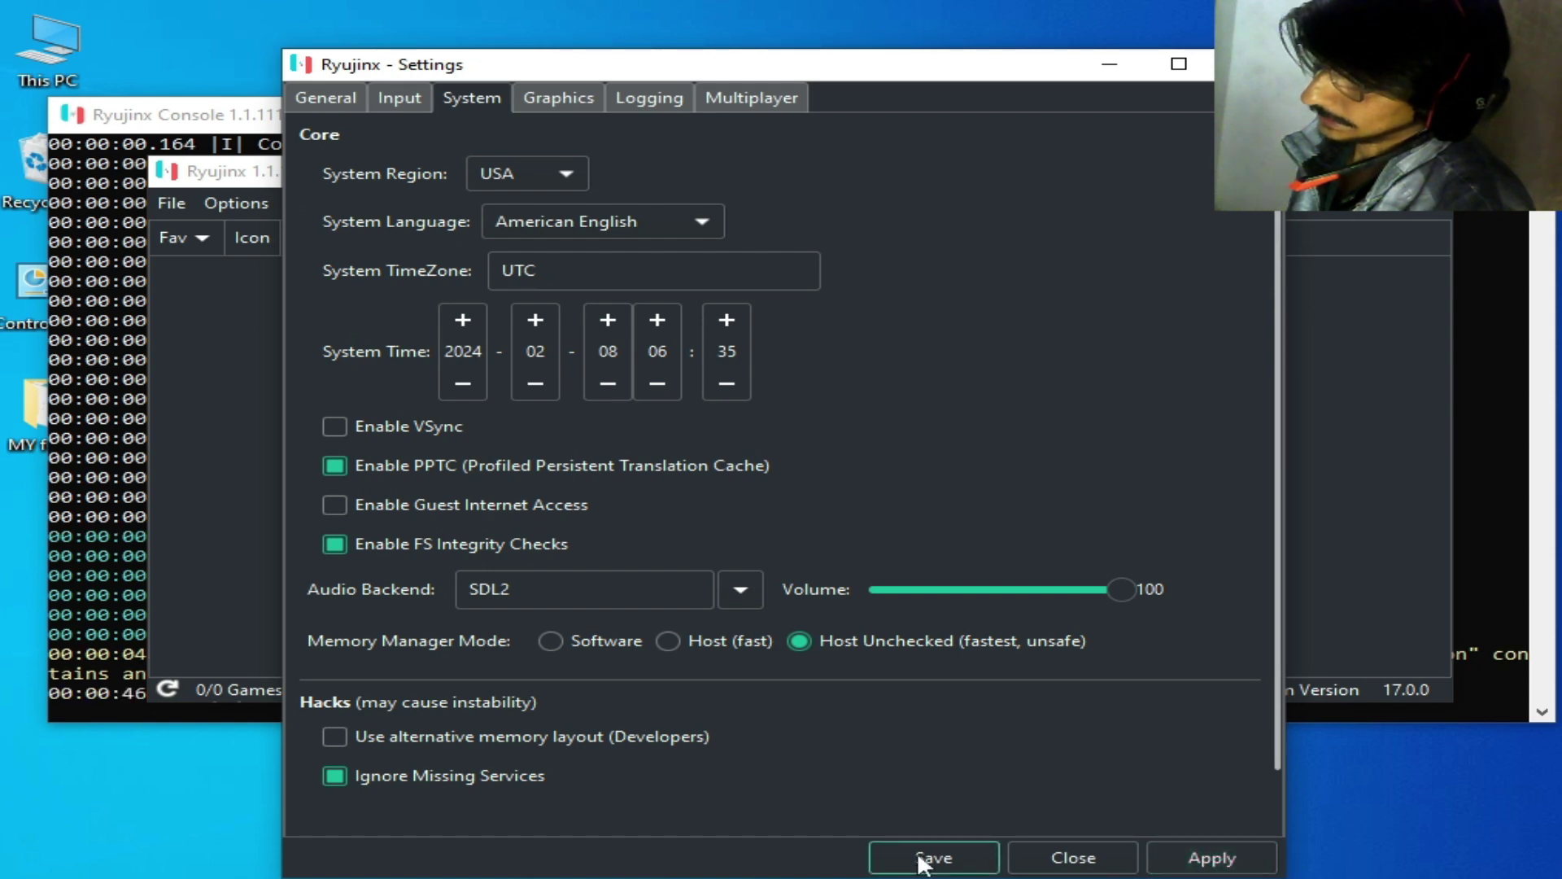
left_click(926, 856)
Exit Ryujinx using the window's top-right close button.
left_click(1433, 171)
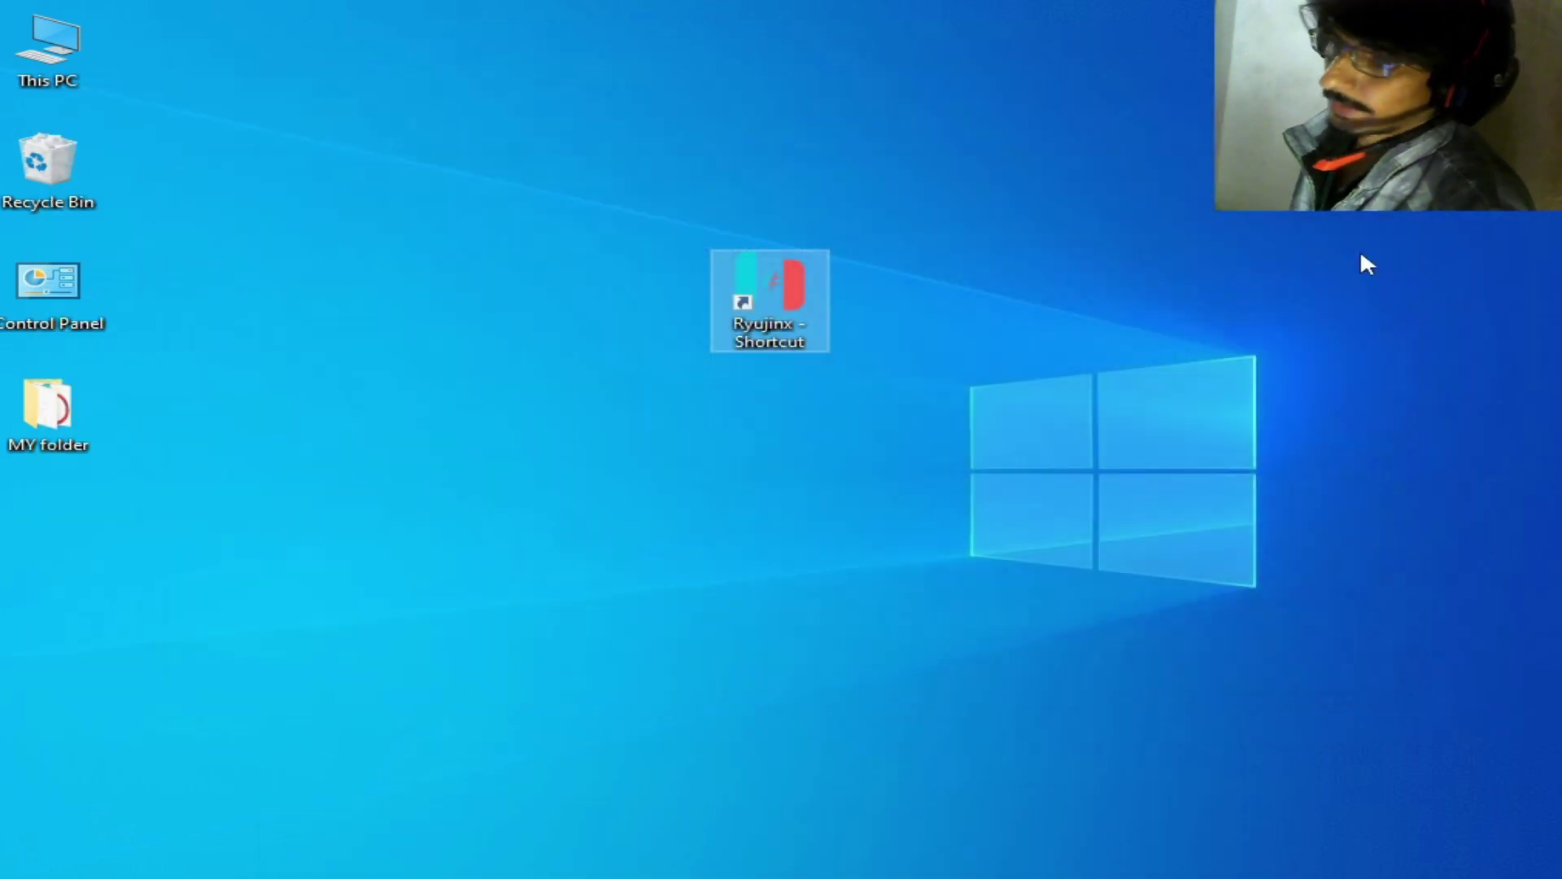